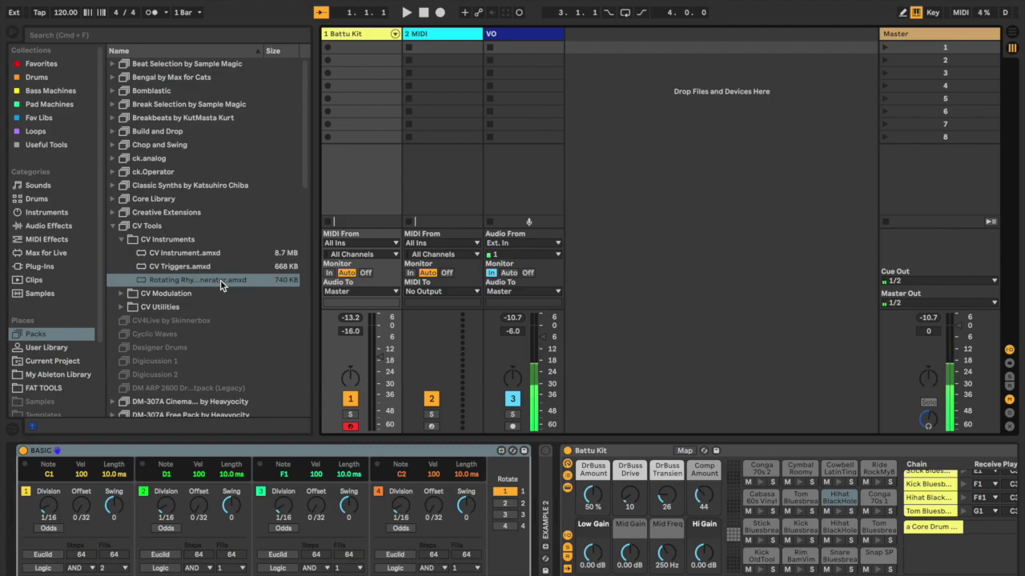
Switch off rhythm channels 2, 3 and 4 in the BASIC device, keeping only channel 1 active
left_click(161, 453)
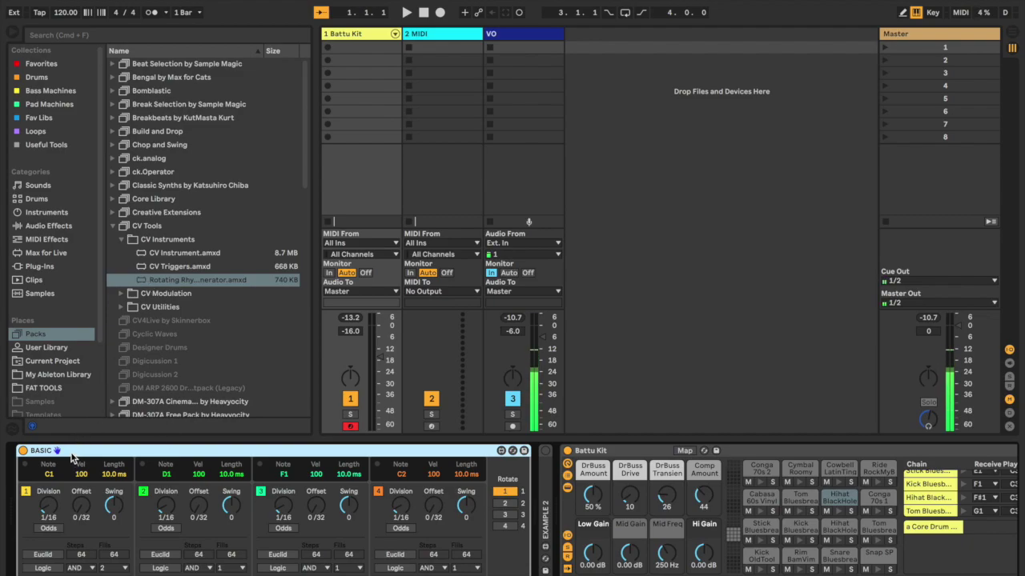
left_click(143, 491)
left_click(260, 491)
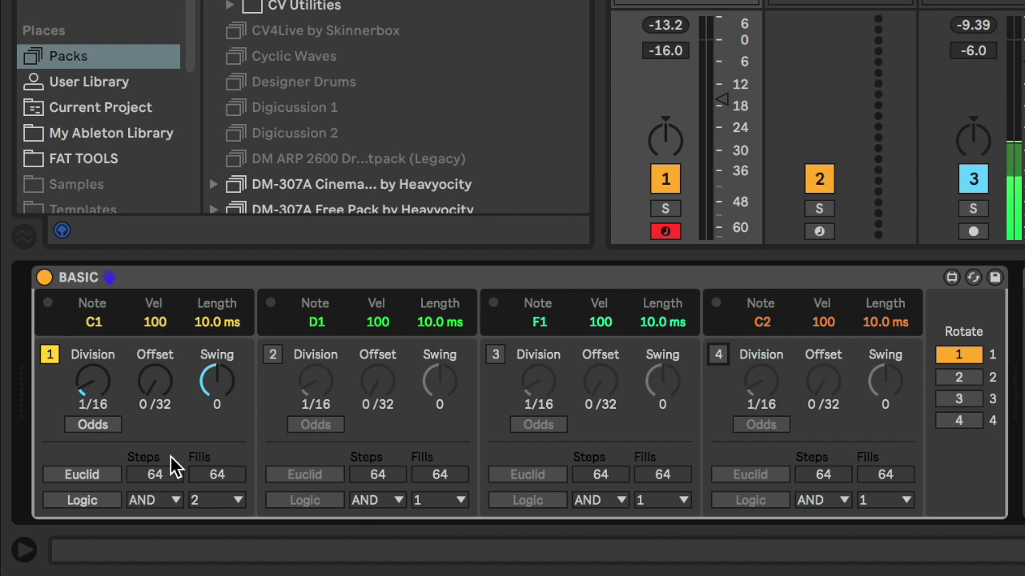
mouse_move(101, 377)
left_mouse_down()
mouse_move(99, 295)
mouse_move(99, 378)
left_mouse_up()
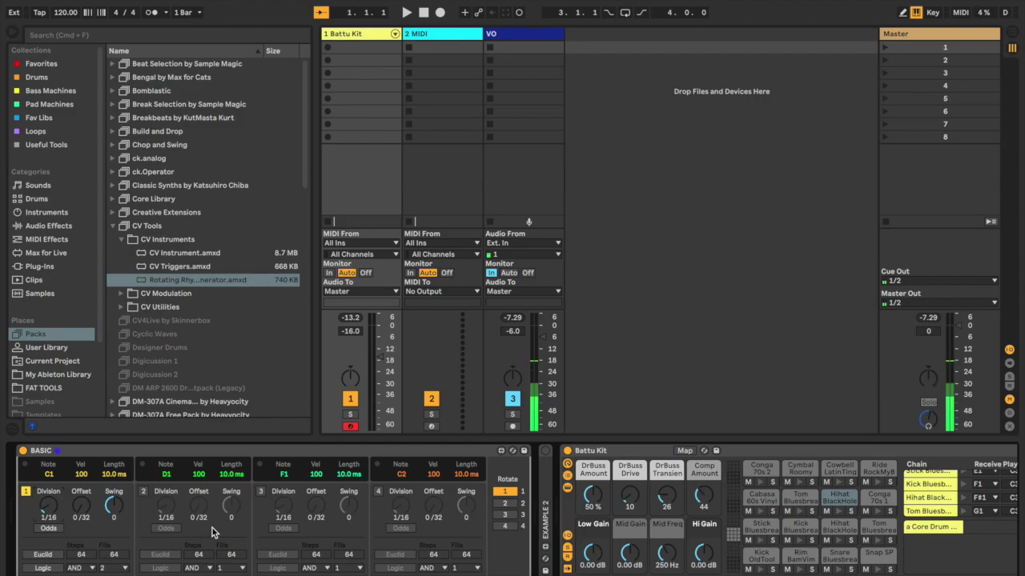
Set channel 1's division to 1 and start playback with the metronome on
key("super+alt+b")
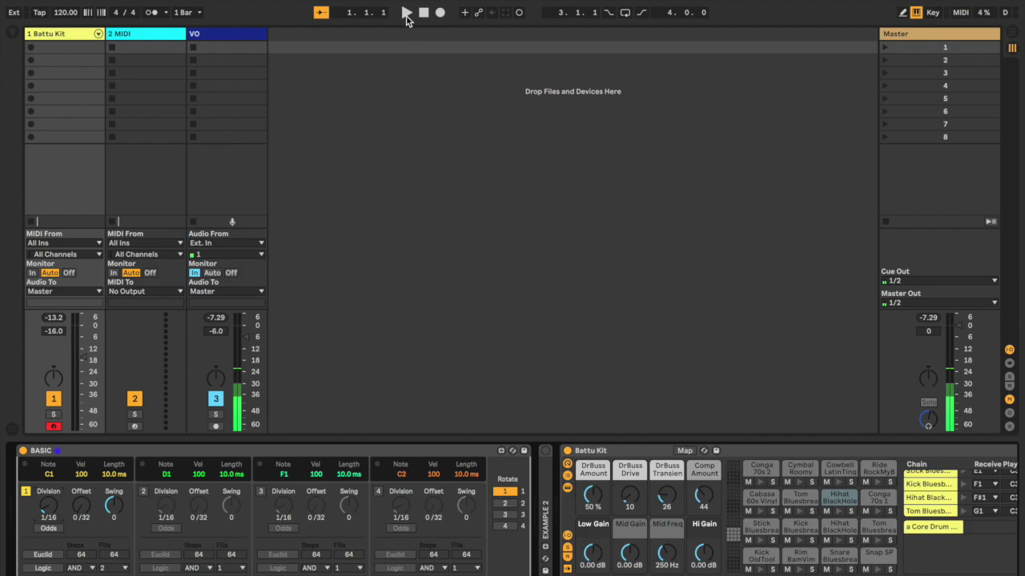
left_click_drag(49, 511, 44, 446)
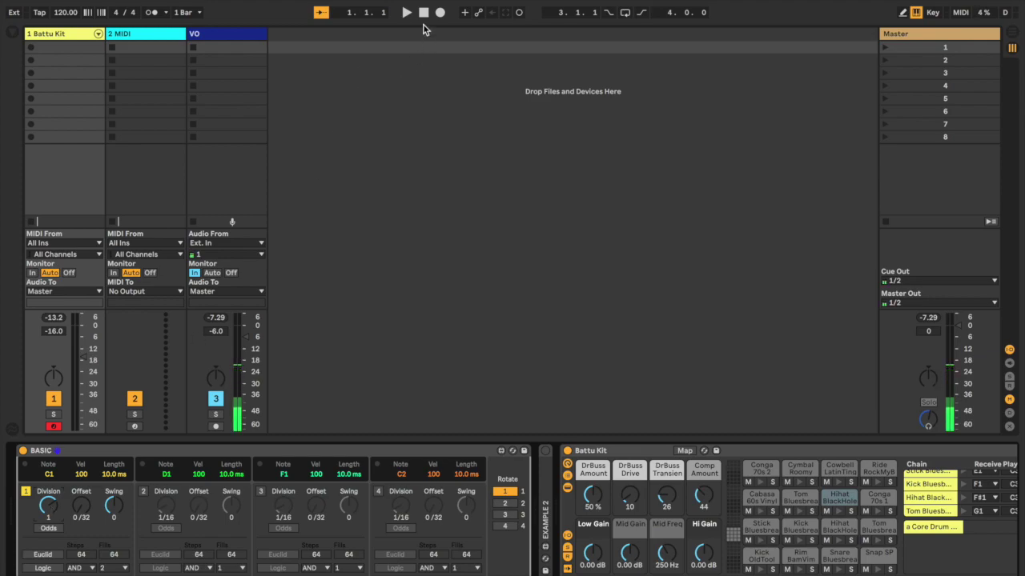
left_click(405, 14)
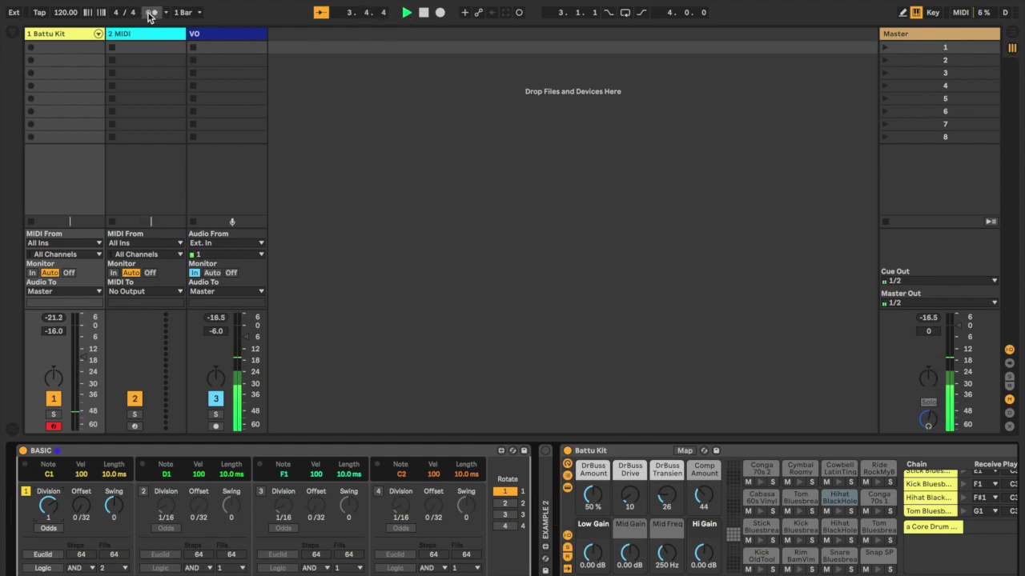
left_click(149, 12)
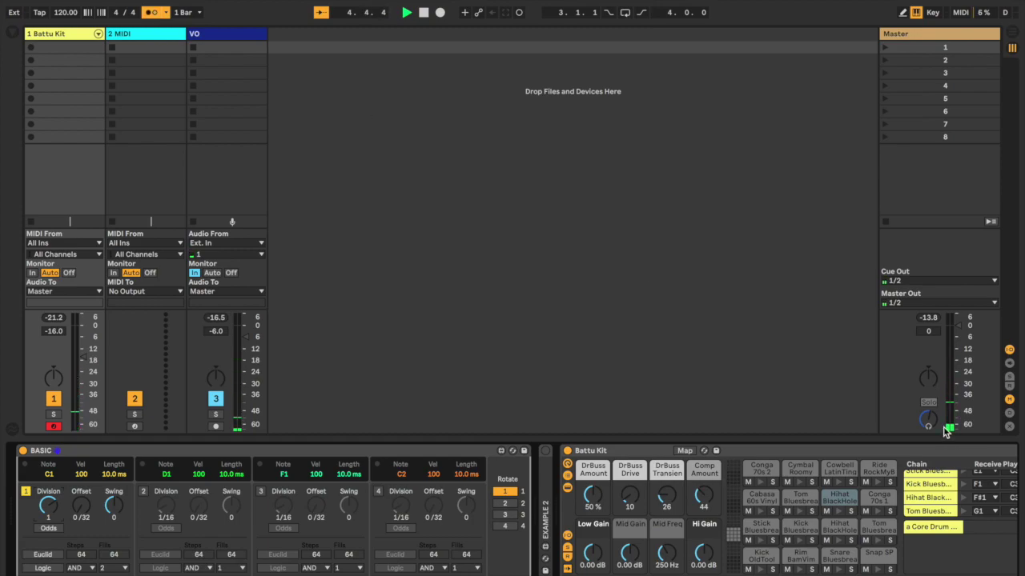
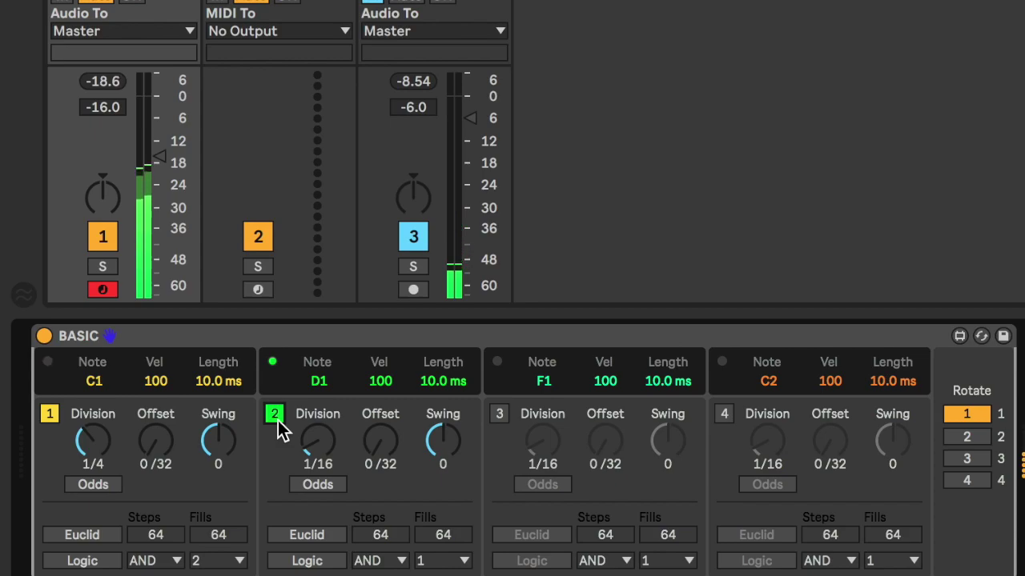
Set channel 2's division to 1/2 and its offset to 8/32
left_click_drag(321, 439, 318, 382)
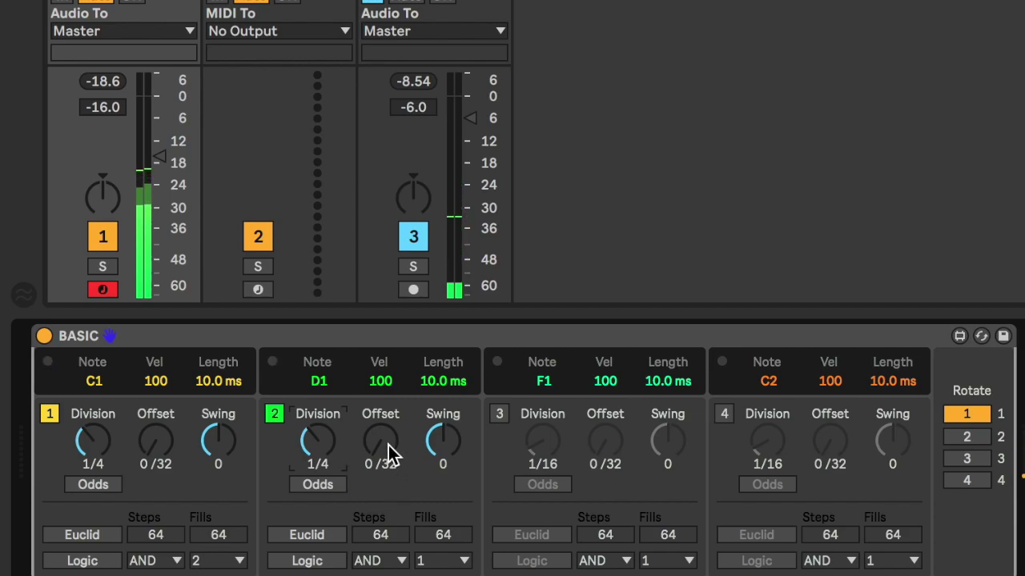
left_click_drag(320, 445, 313, 399)
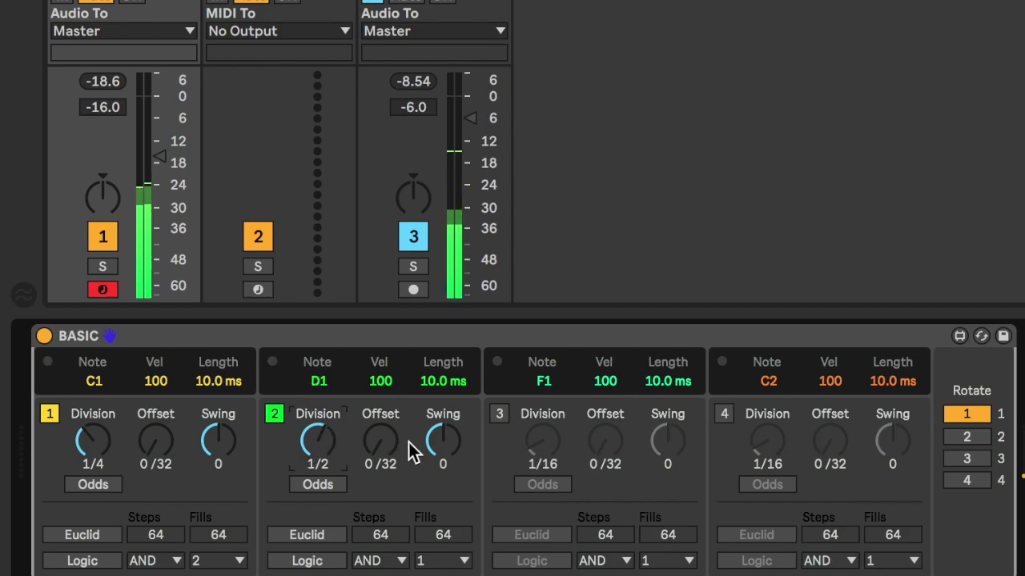
left_click_drag(383, 441, 383, 441)
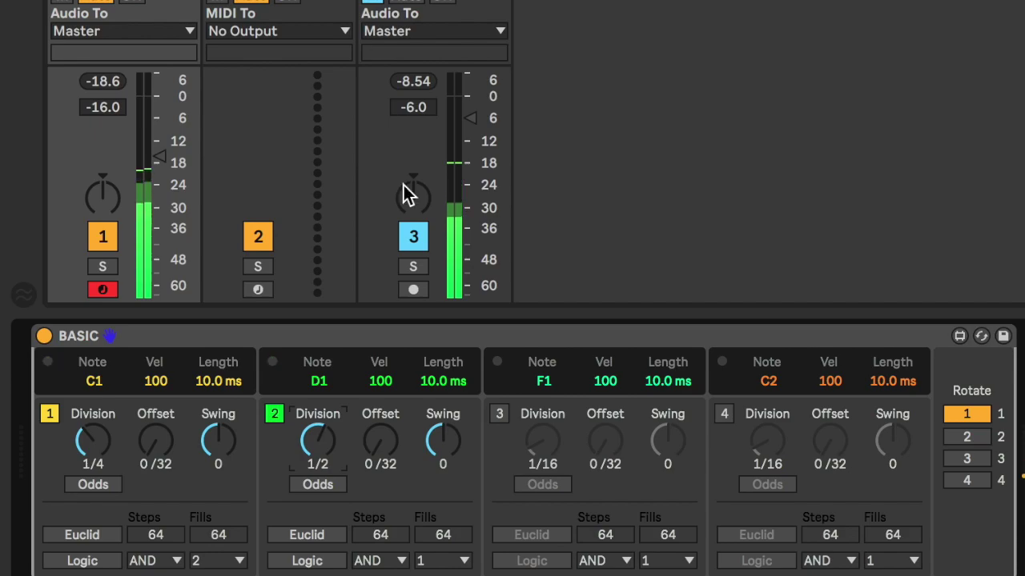
mouse_move(381, 441)
left_mouse_down()
mouse_move(374, 414)
mouse_move(381, 424)
left_mouse_up()
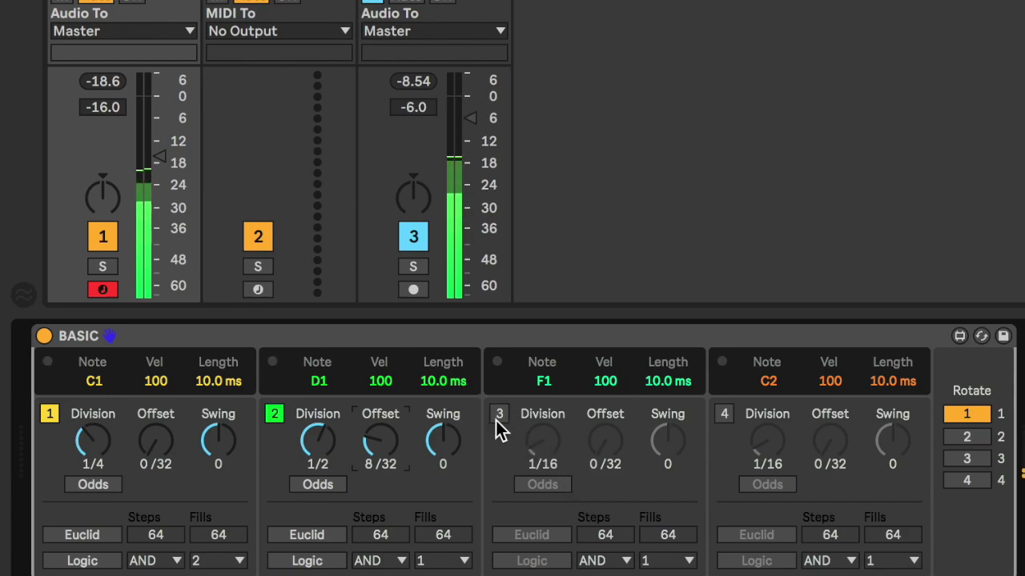
Enable channel 3 with a division of 3/16 and set its note to F#1
left_click_drag(542, 440, 542, 408)
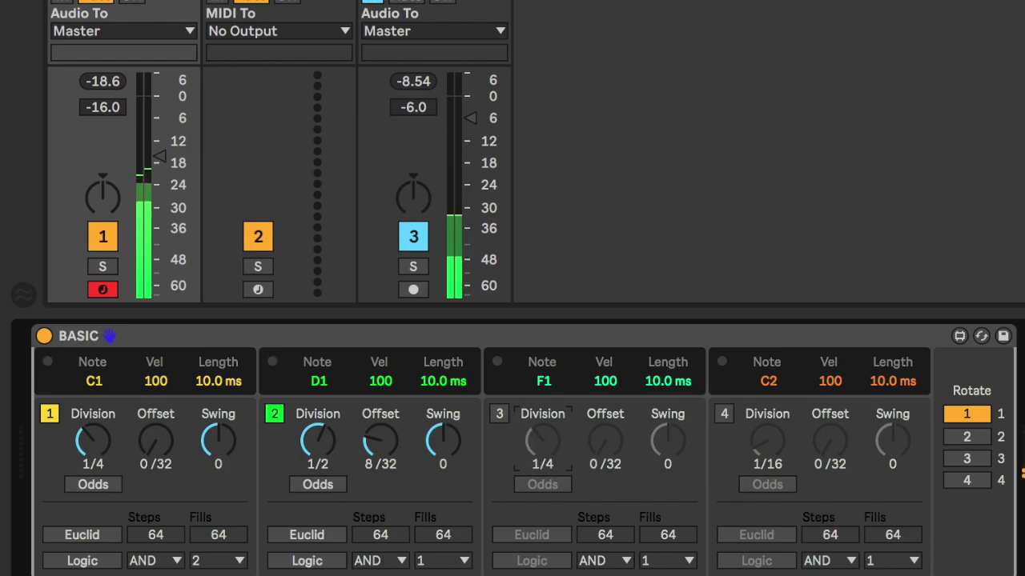
left_click(498, 416)
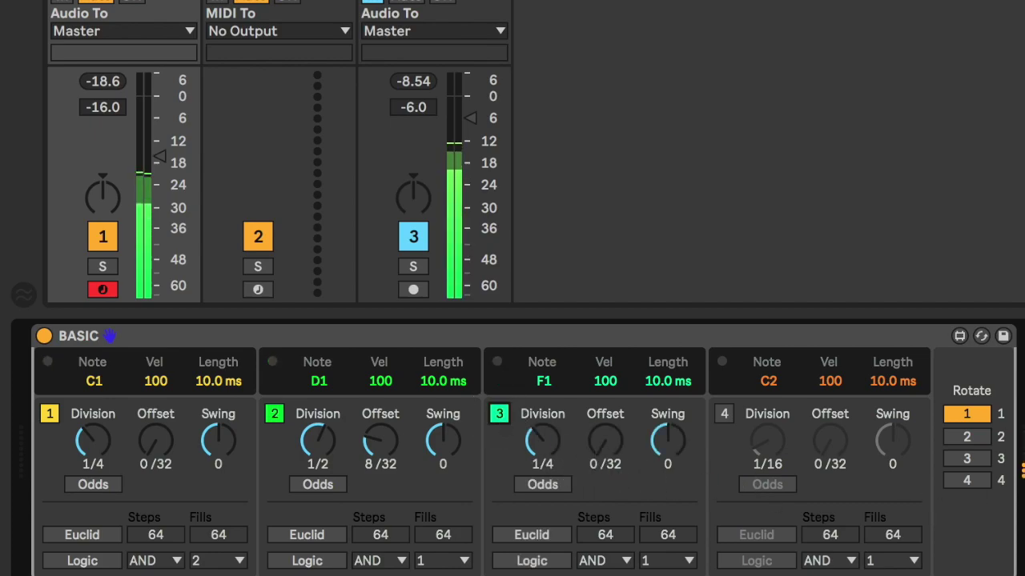
left_click_drag(532, 453, 541, 459)
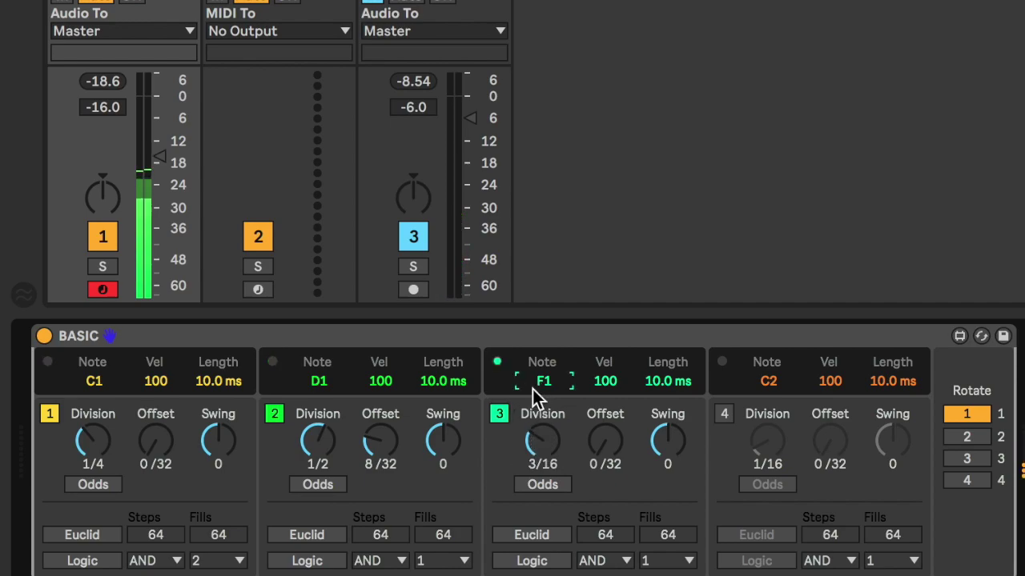
scroll(532, 389, "up", 1)
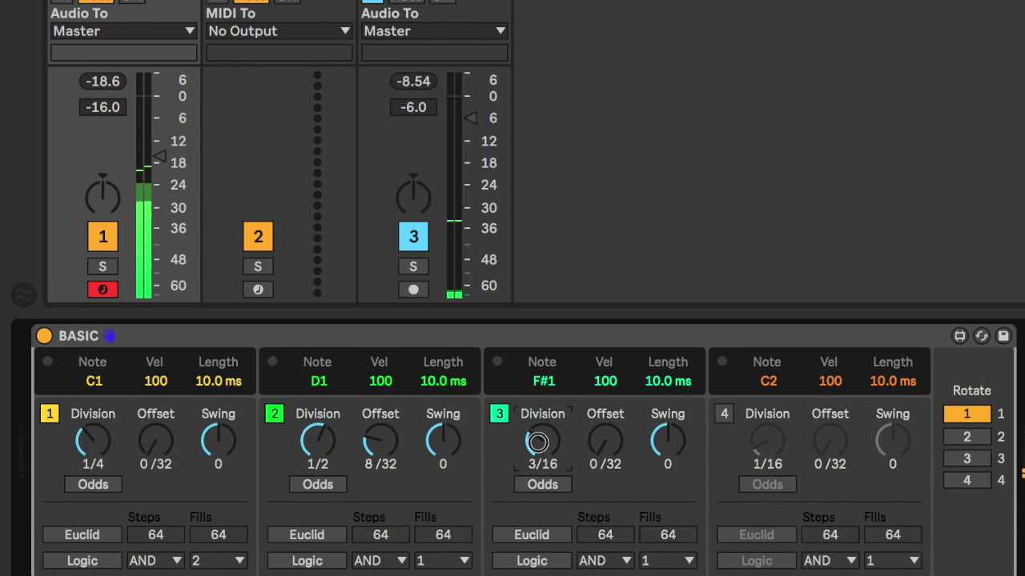
Try divisions of 1/8 and 1/12 on channel 3 and return it to 3/16
mouse_move(538, 443)
left_mouse_down()
mouse_move(536, 432)
mouse_move(537, 443)
left_mouse_up()
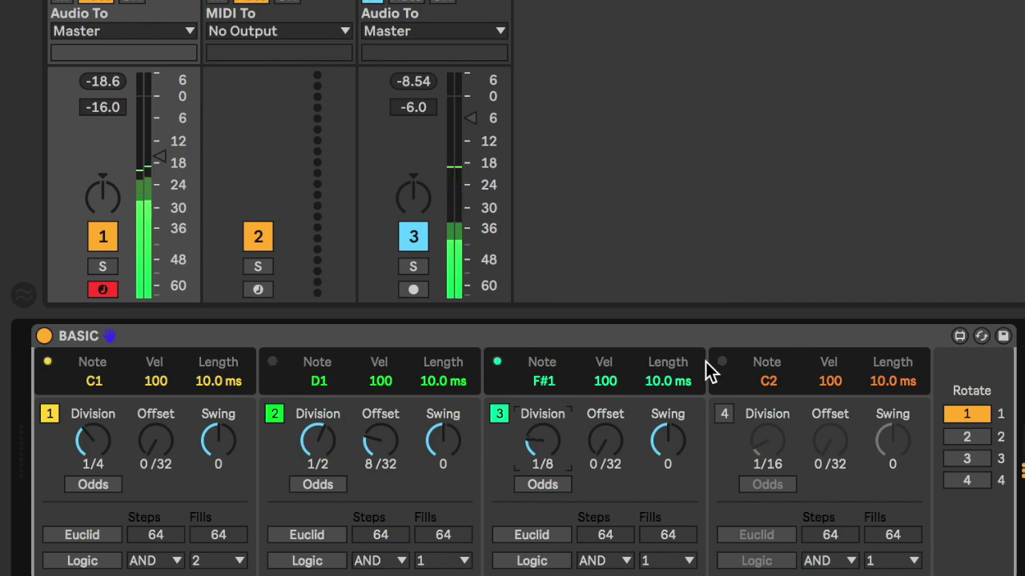
key("Down")
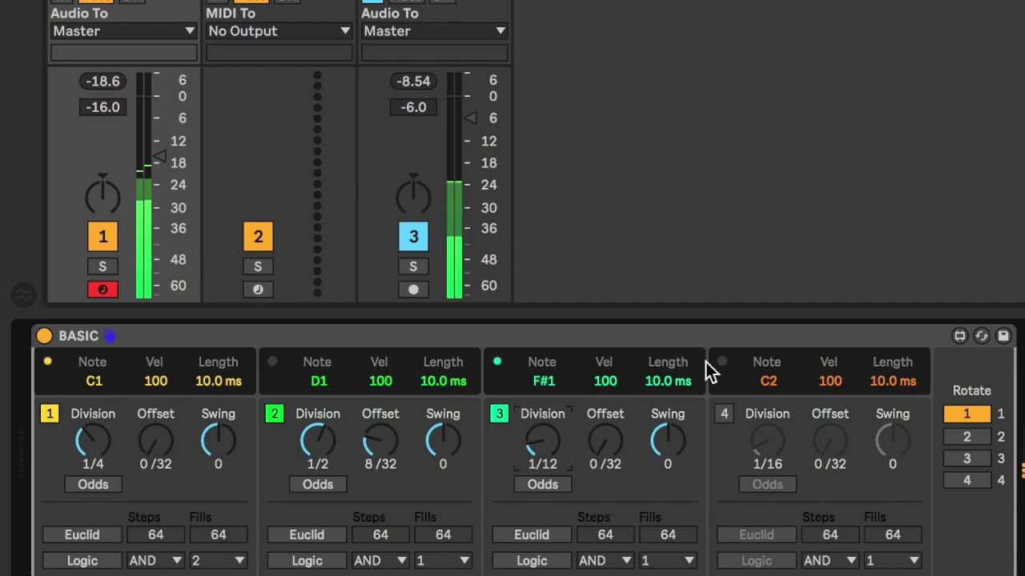
key("Up")
key("Up")
key("Up")
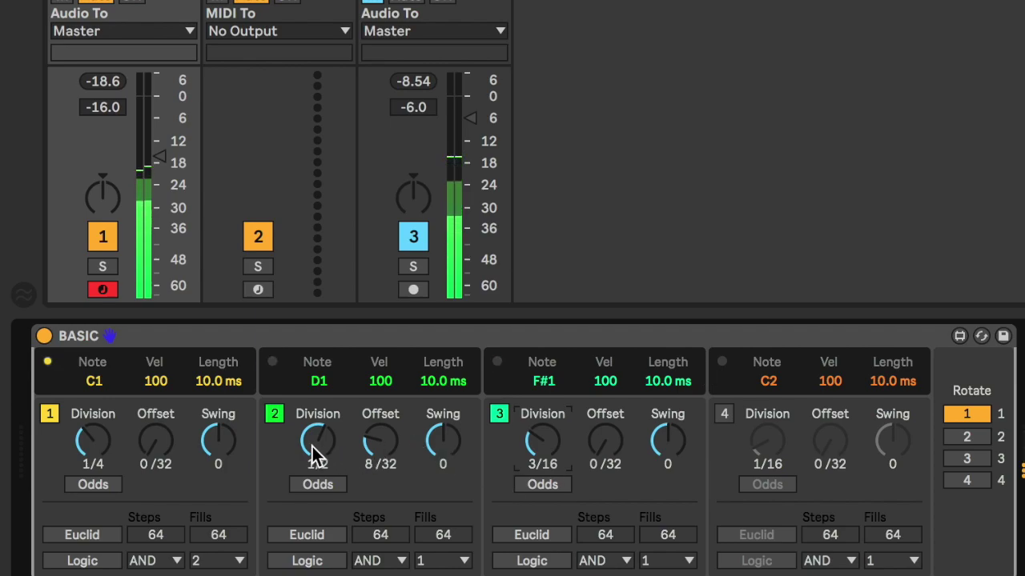
Try divisions of 3/8 on channel 2 and 5/16 on channel 1, and return them to 1/2 and 1/4
left_click_drag(312, 453, 313, 459)
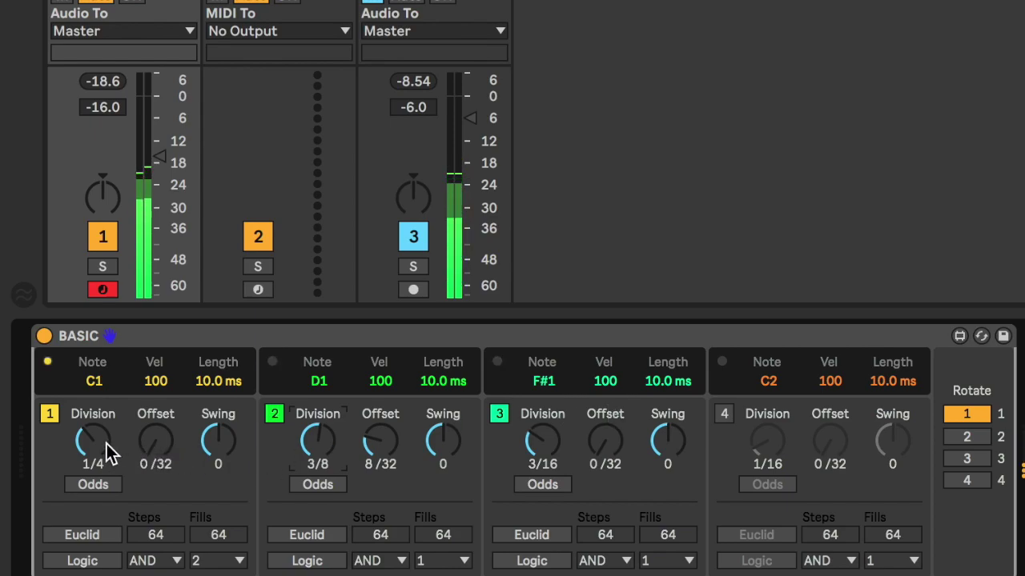
left_click_drag(105, 445, 101, 439)
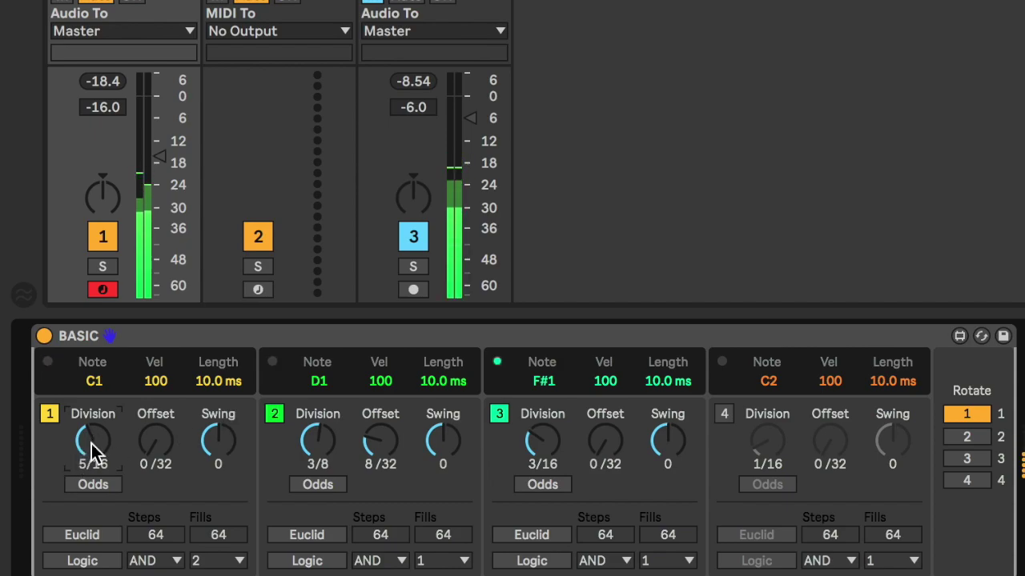
left_click_drag(92, 443, 91, 431)
key("Down")
key("Down")
left_click(317, 440)
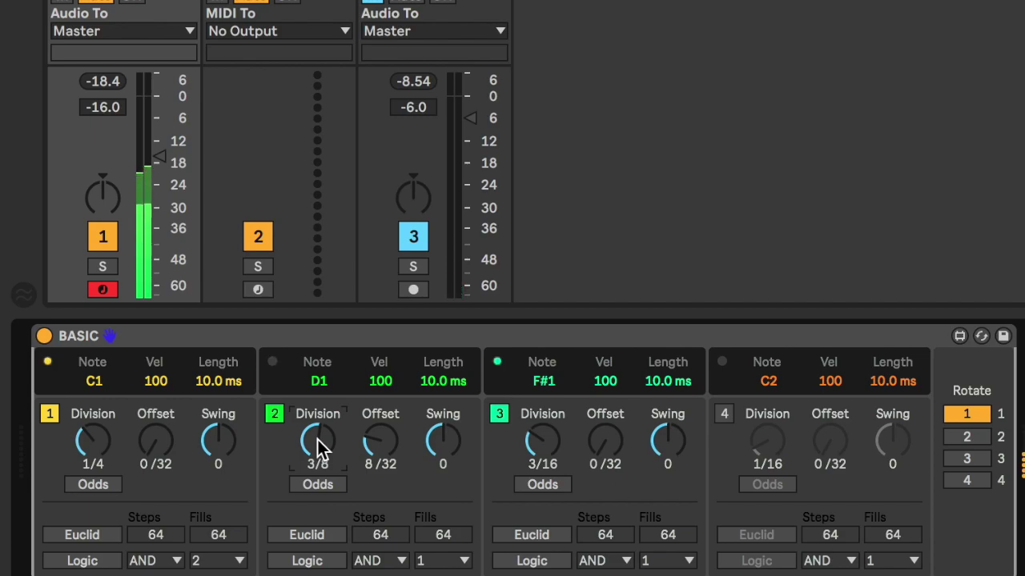
key("Down")
key("Down")
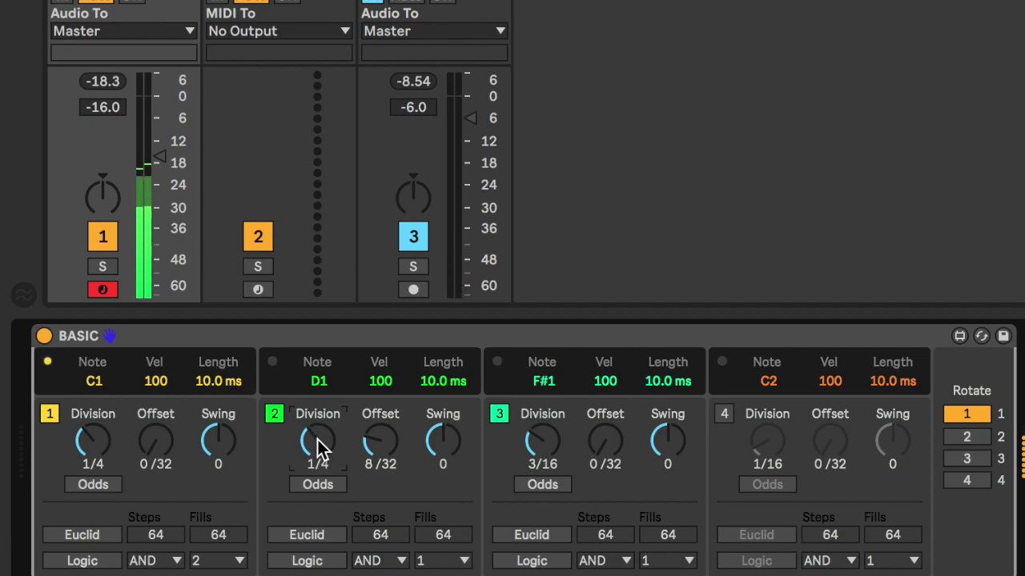
key("Up")
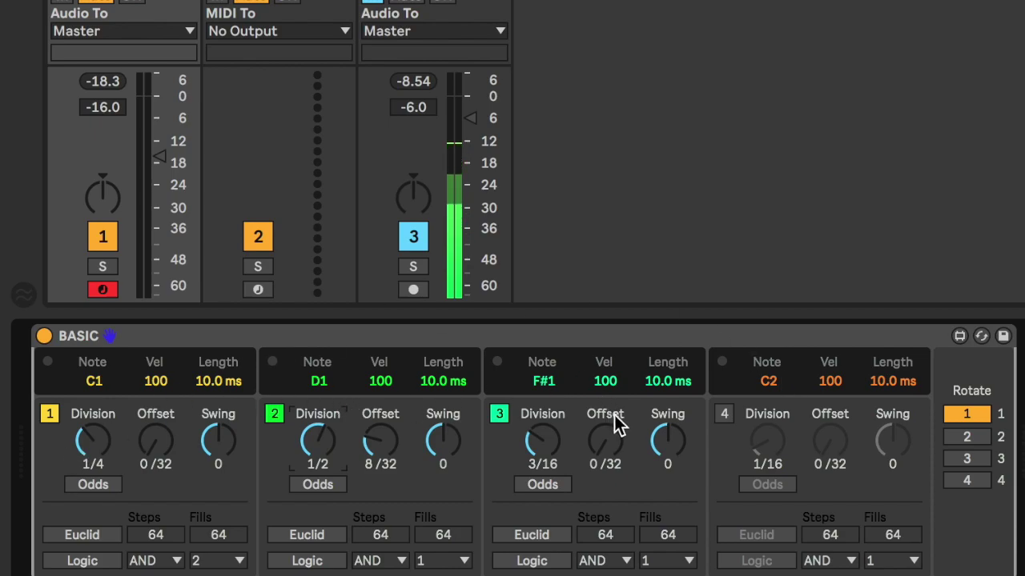
Raise channel 4's note to F2 and enable the channel
left_click_drag(768, 391, 770, 388)
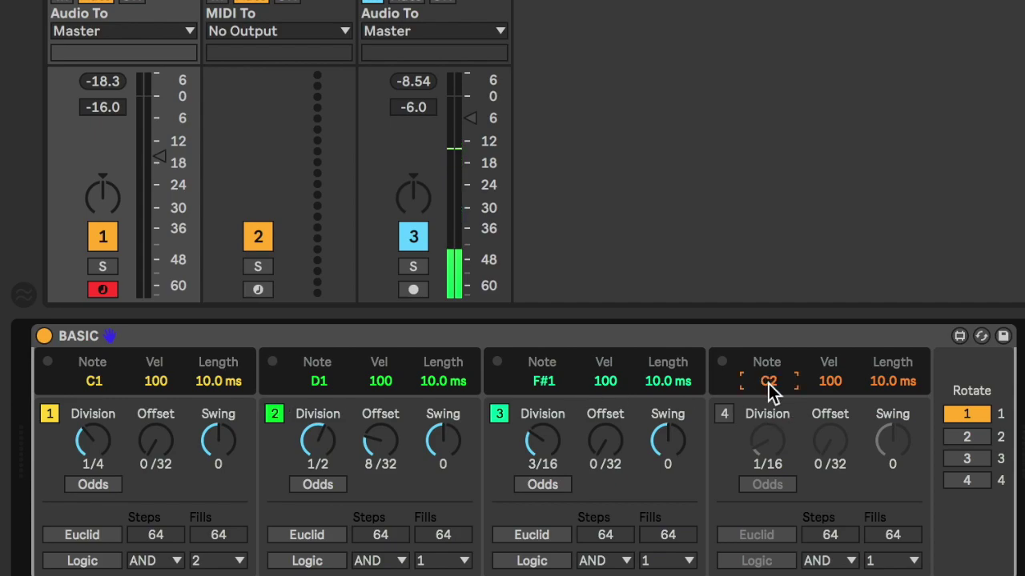
key("Up")
key("Up")
left_click(722, 414)
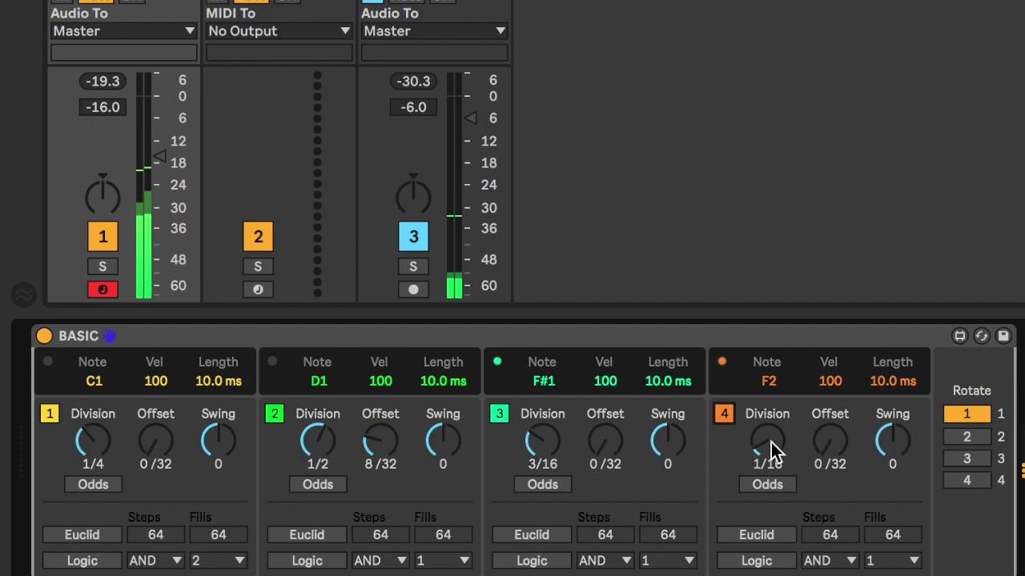
Lower channel 4's note to G1
left_click(774, 385)
key("Down")
key("Down")
key("Down")
key("Down")
key("Down")
key("Down")
key("Down")
key("Down")
key("Down")
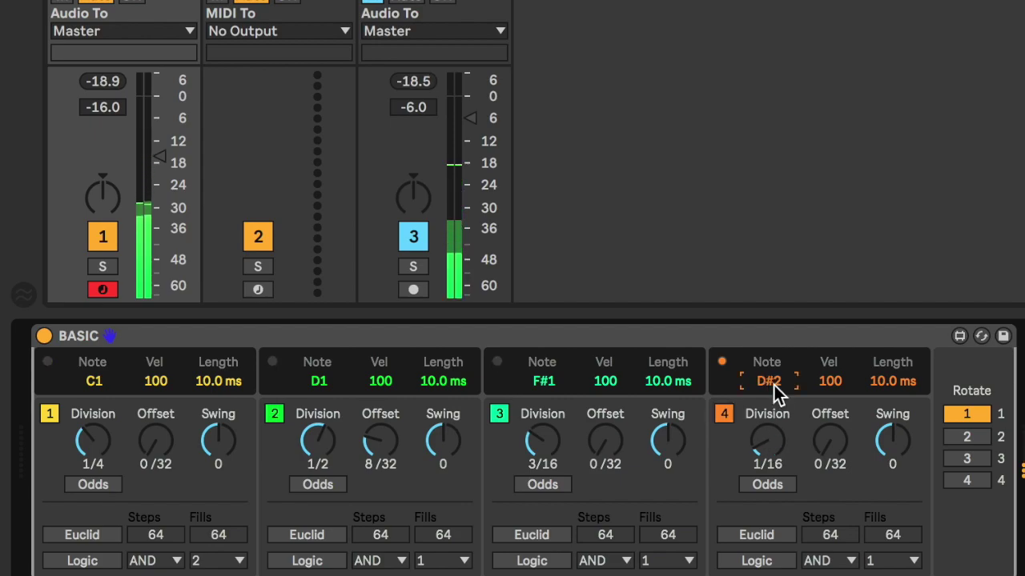
key("Down")
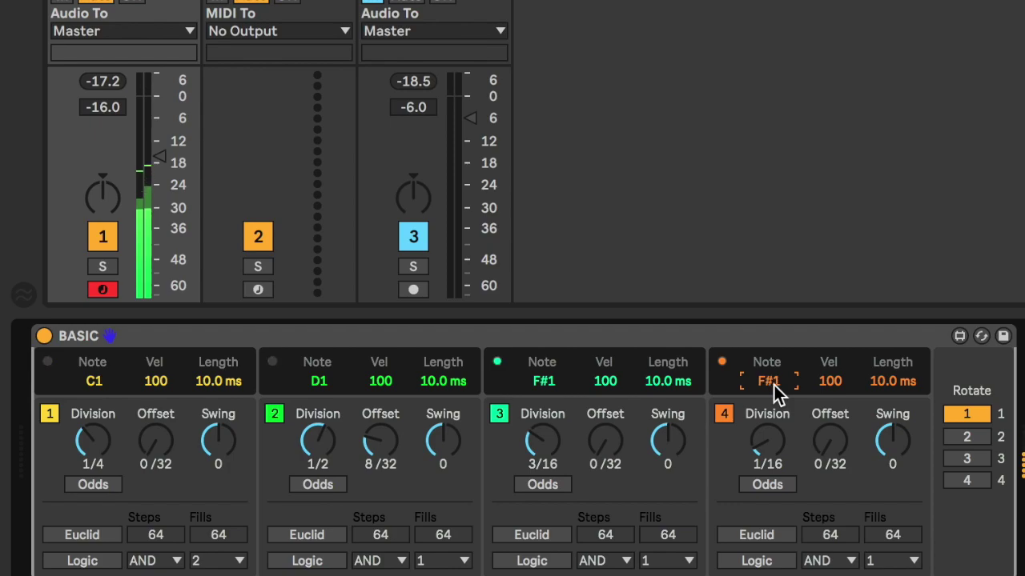
Try divisions of 3/16, 5/16 and 1/3 on channel 4
left_click_drag(767, 437, 766, 388)
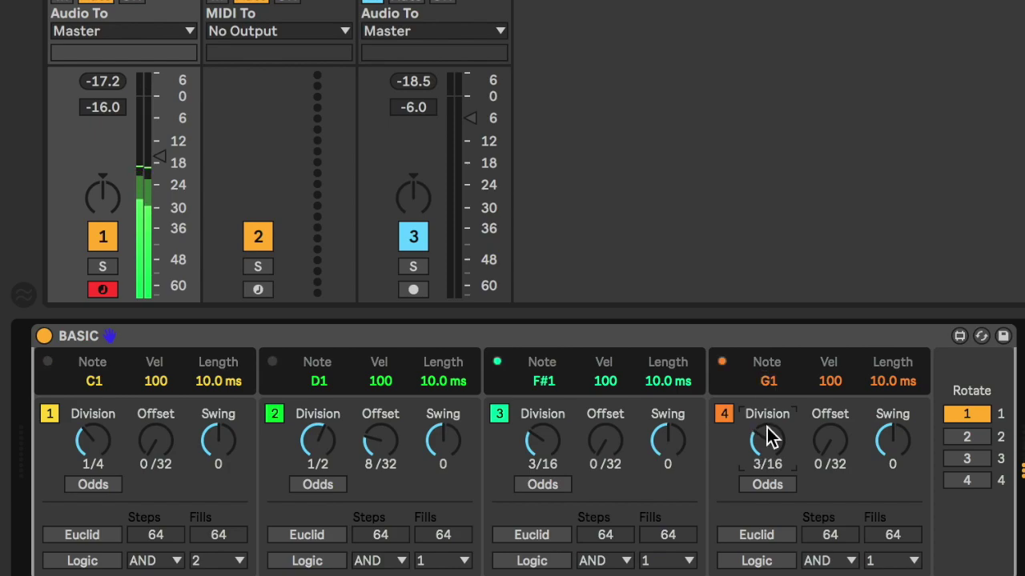
scroll(767, 438, "up", 2)
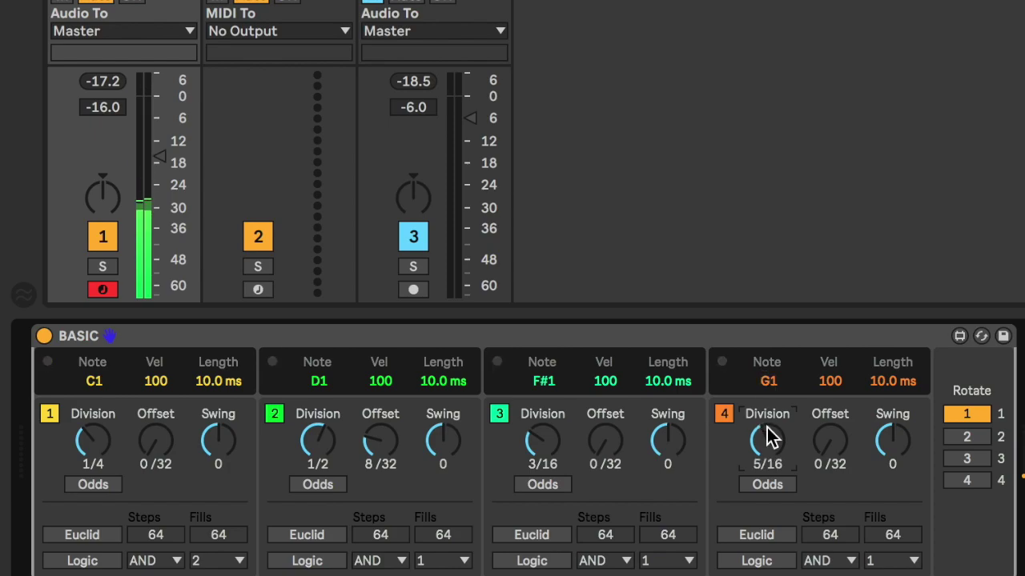
scroll(767, 438, "up", 1)
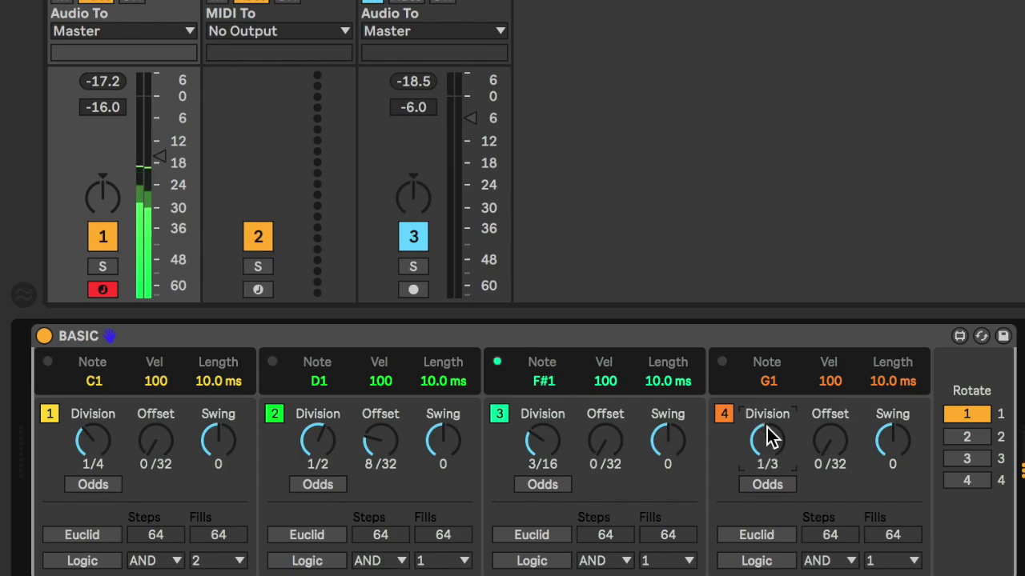
left_click_drag(767, 438, 766, 438)
Set channel 4's note to A1 and its division to 3/16
scroll(512, 448, "right", 5)
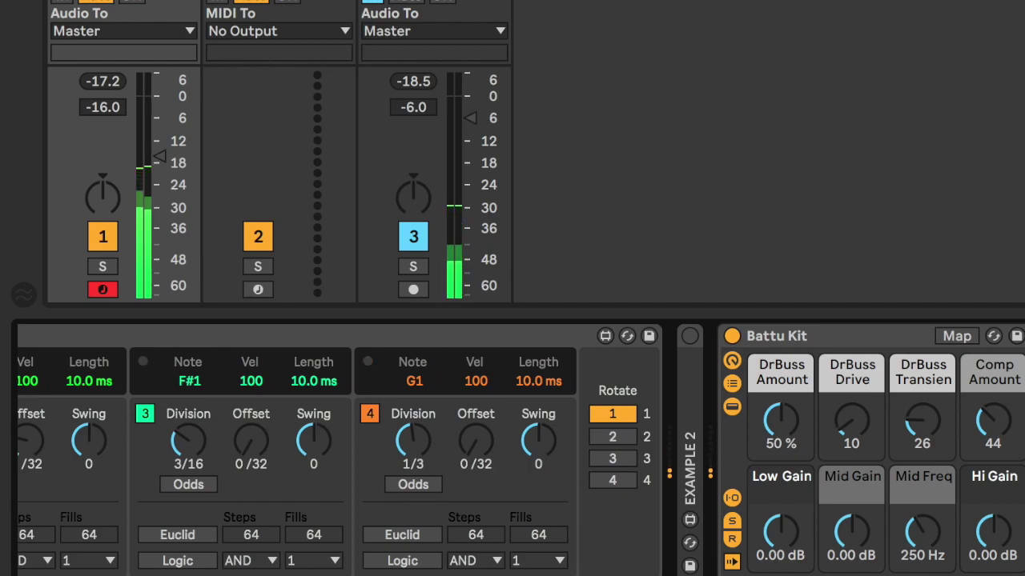
left_click(412, 384)
key("Up")
key("Up")
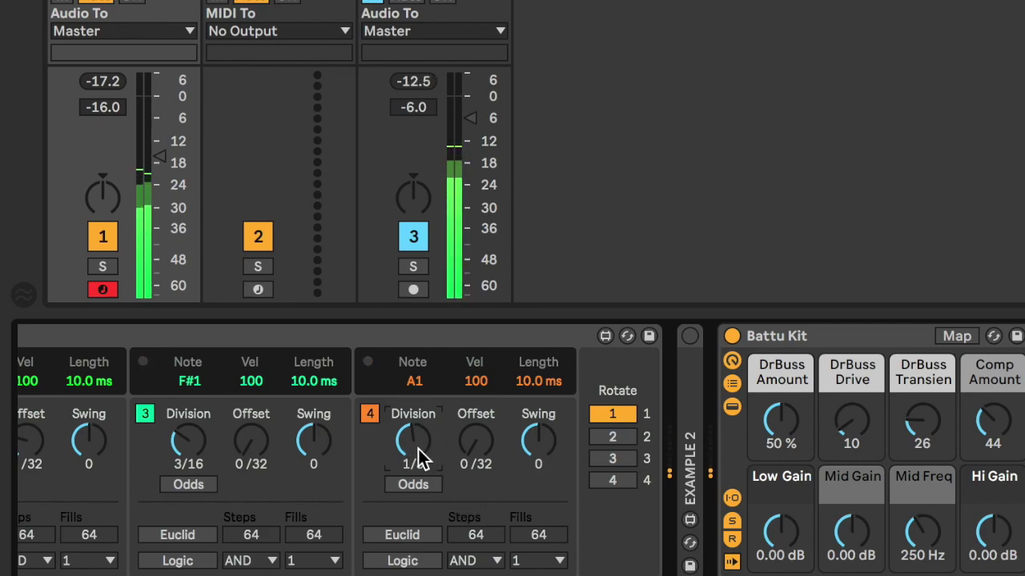
scroll(417, 449, "down", 1)
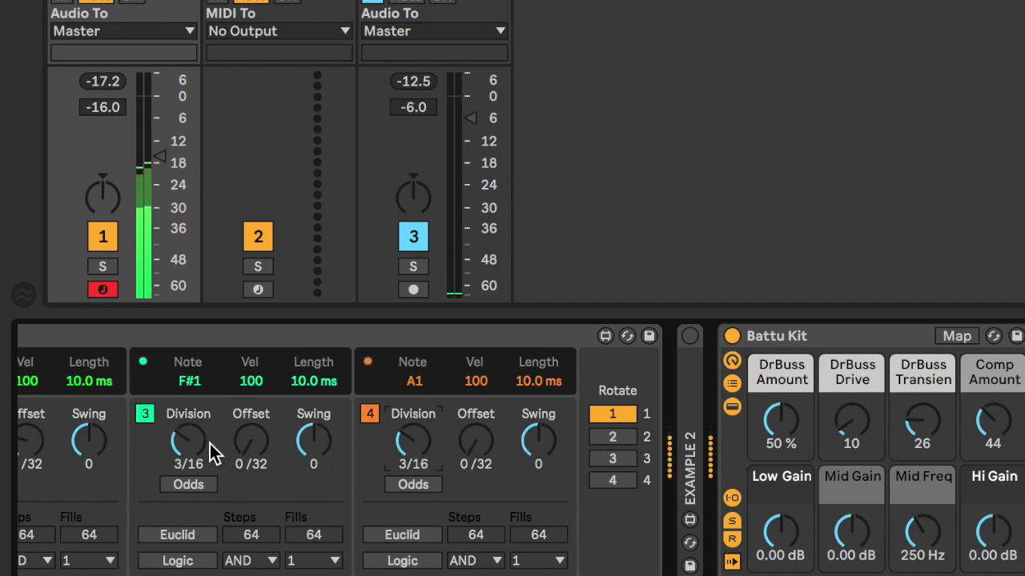
Try offsets of 2/32 and 6/32 on channel 4
left_click(484, 453)
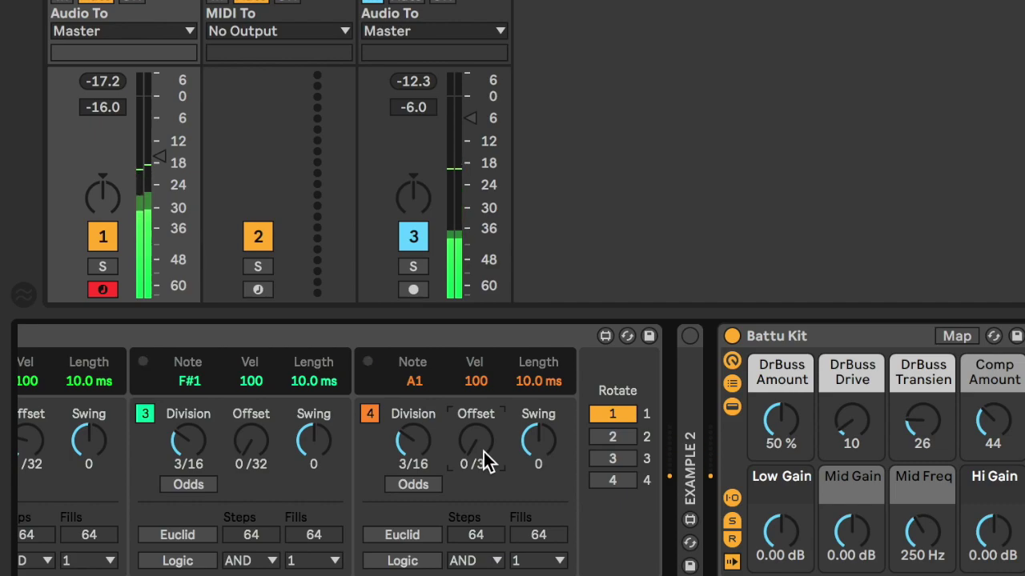
key("Up")
key("Up")
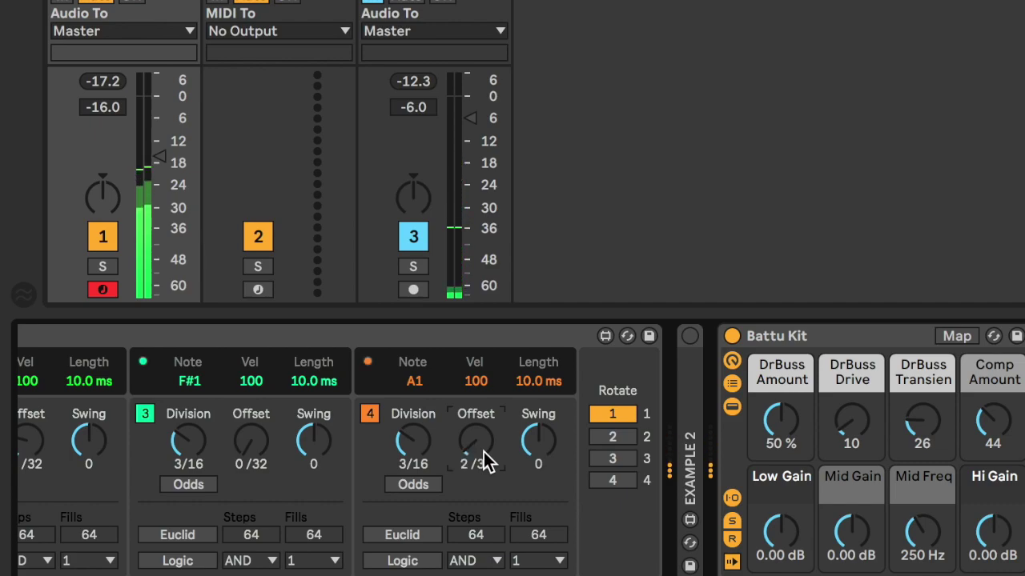
key("Up")
key("Up")
key("Up")
key("Up")
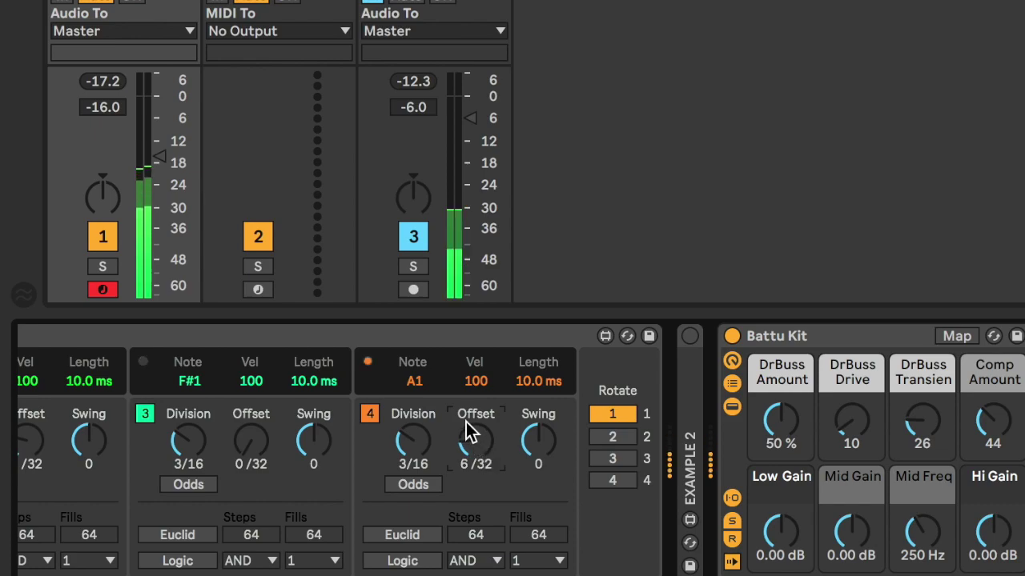
Try channel 4 offsets of 8/32, 12/32, 15/32 and 16/32, and bring the offset back down to 4/32
mouse_move(469, 435)
left_mouse_down()
mouse_move(476, 407)
mouse_move(479, 427)
left_mouse_up()
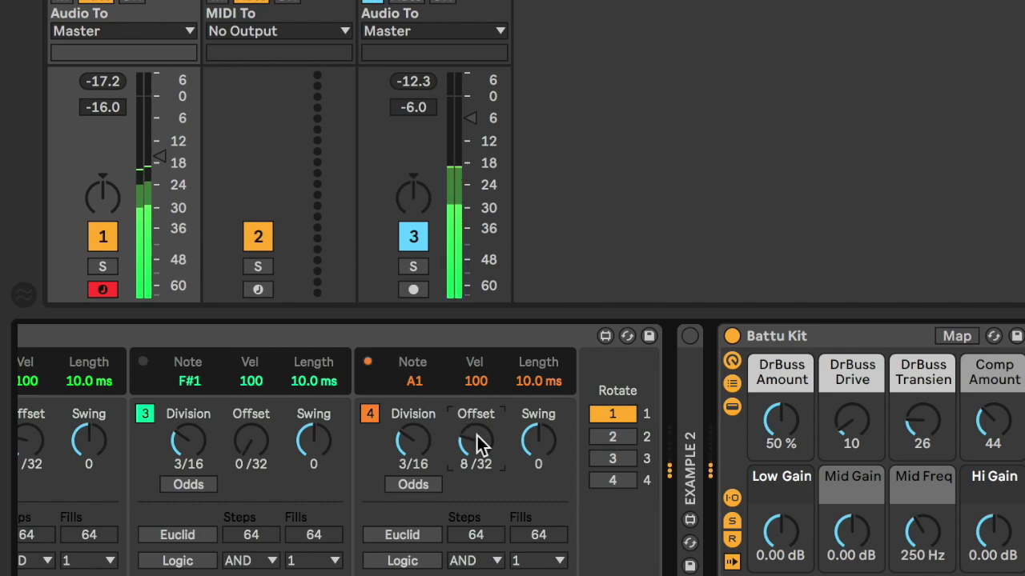
mouse_move(477, 436)
left_mouse_down()
mouse_move(477, 419)
mouse_move(478, 427)
left_mouse_up()
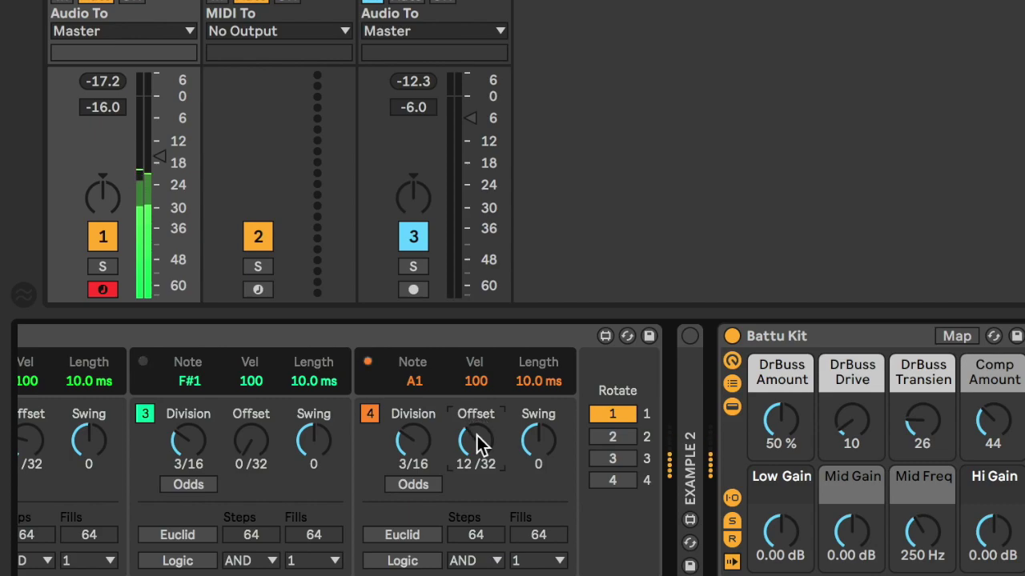
scroll(477, 436, "up", 3)
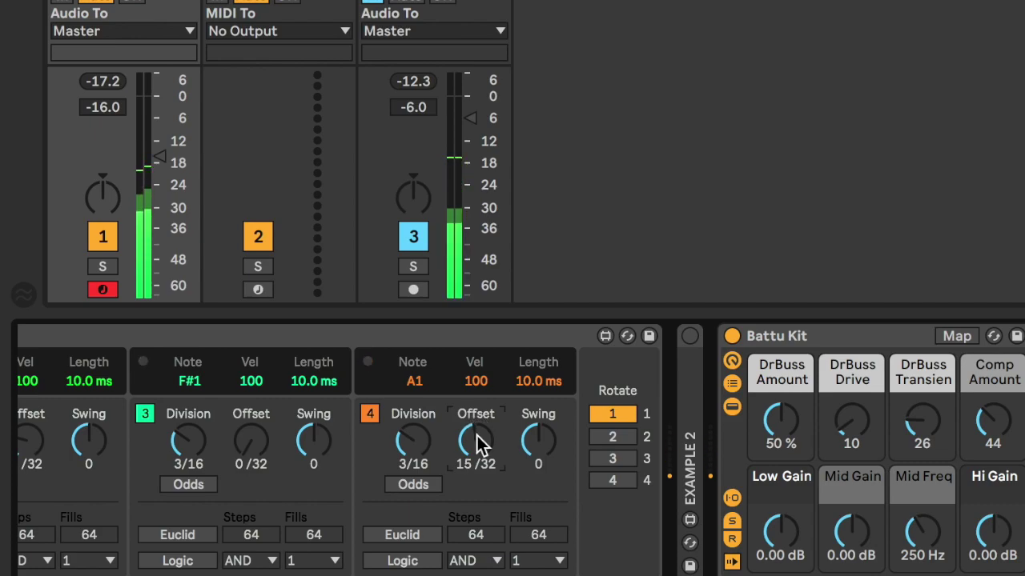
scroll(477, 435, "up", 1)
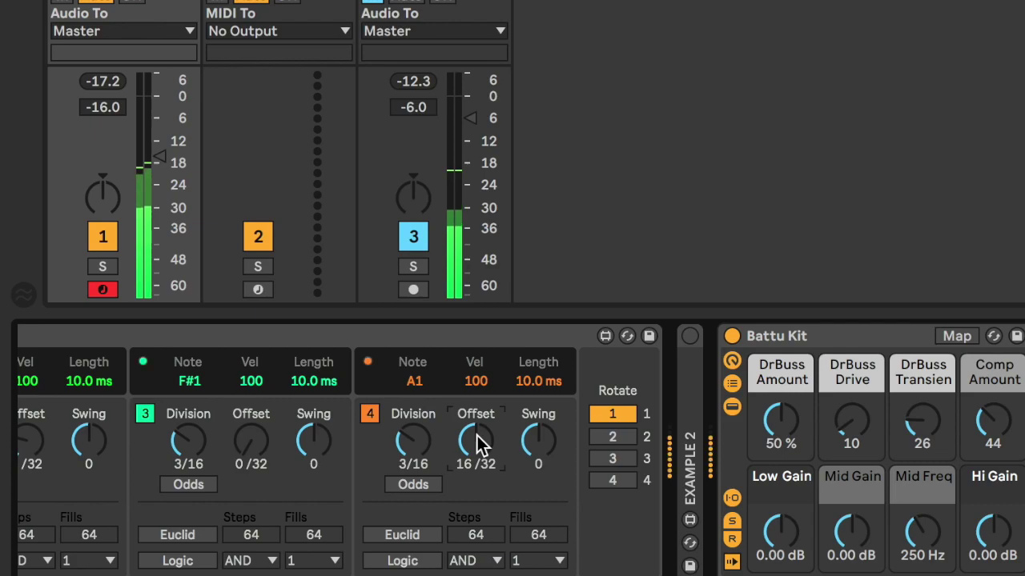
scroll(477, 436, "down", 9)
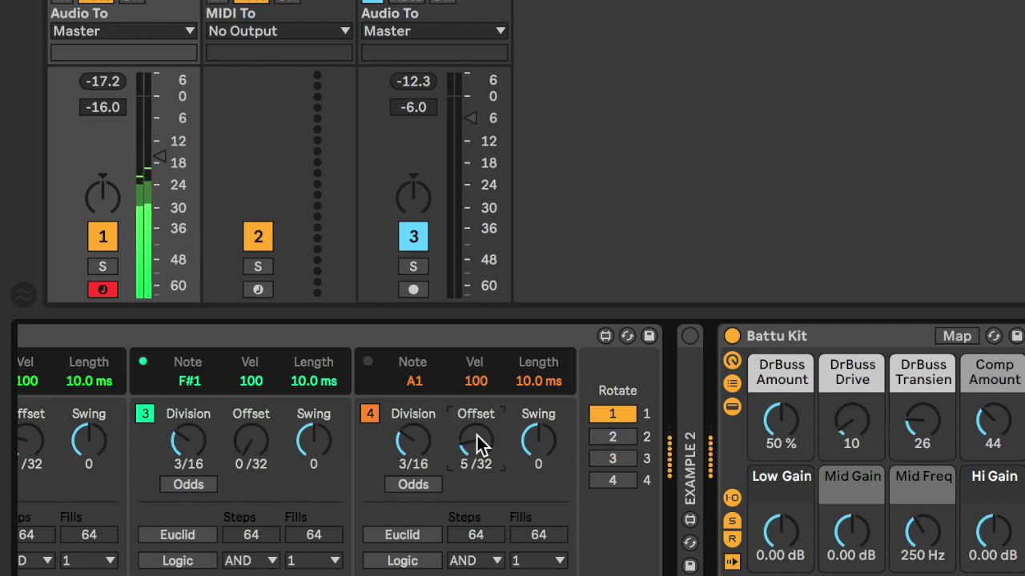
scroll(416, 451, "down", 1)
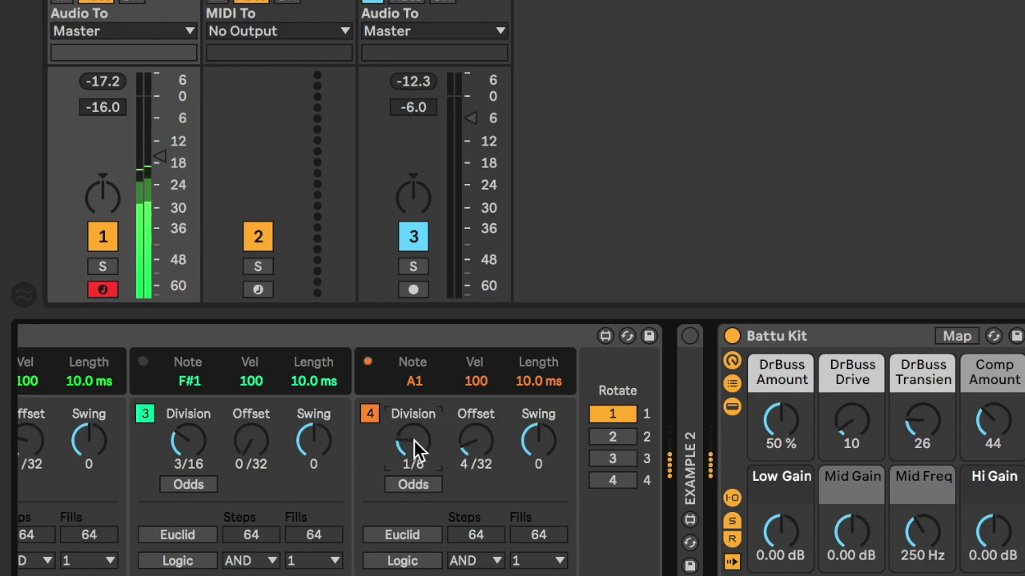
Set channel 4's division to 1/3 and its offset to 5/32
scroll(416, 451, "up", 1)
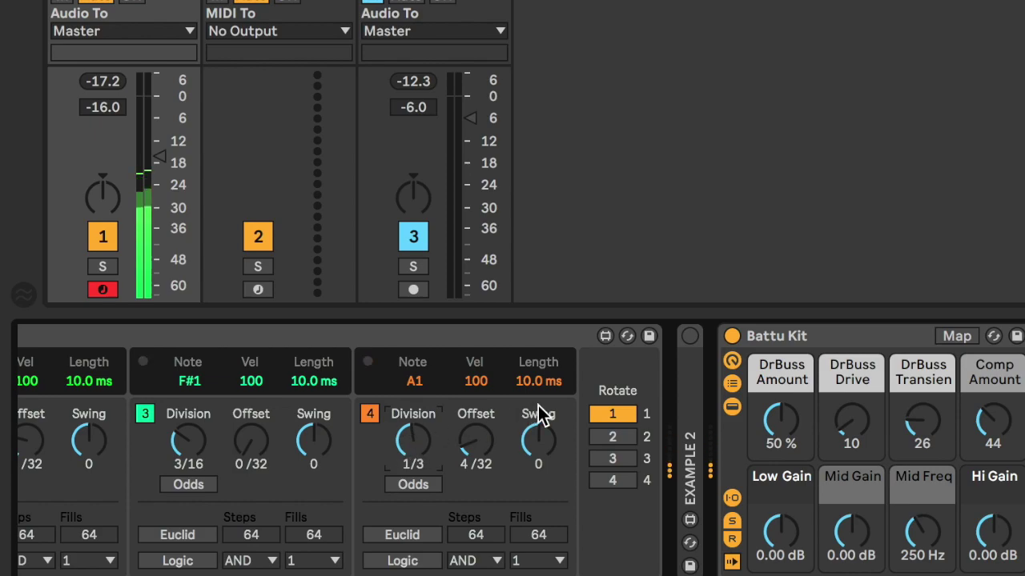
scroll(476, 439, "down", 4)
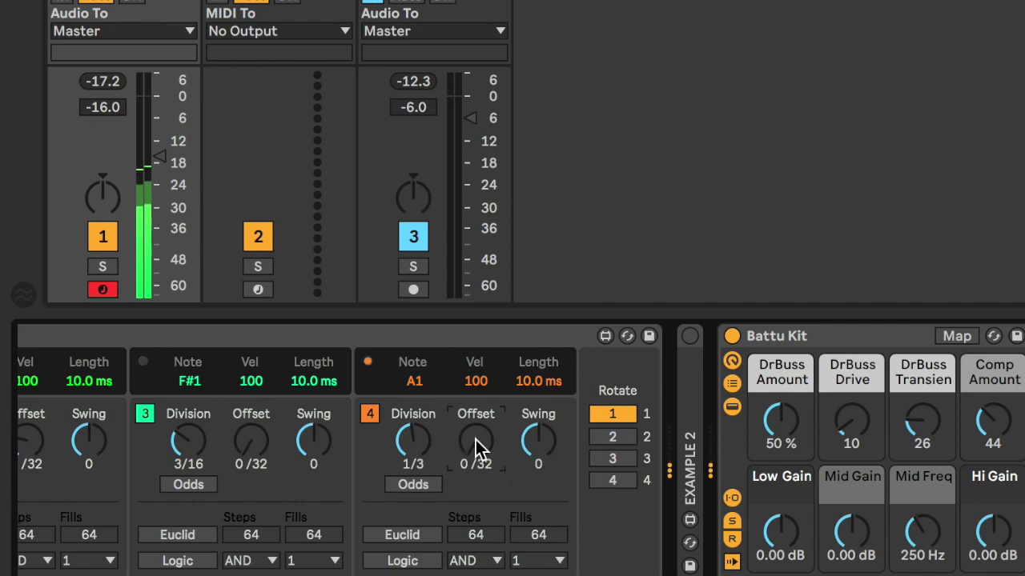
scroll(476, 439, "up", 7)
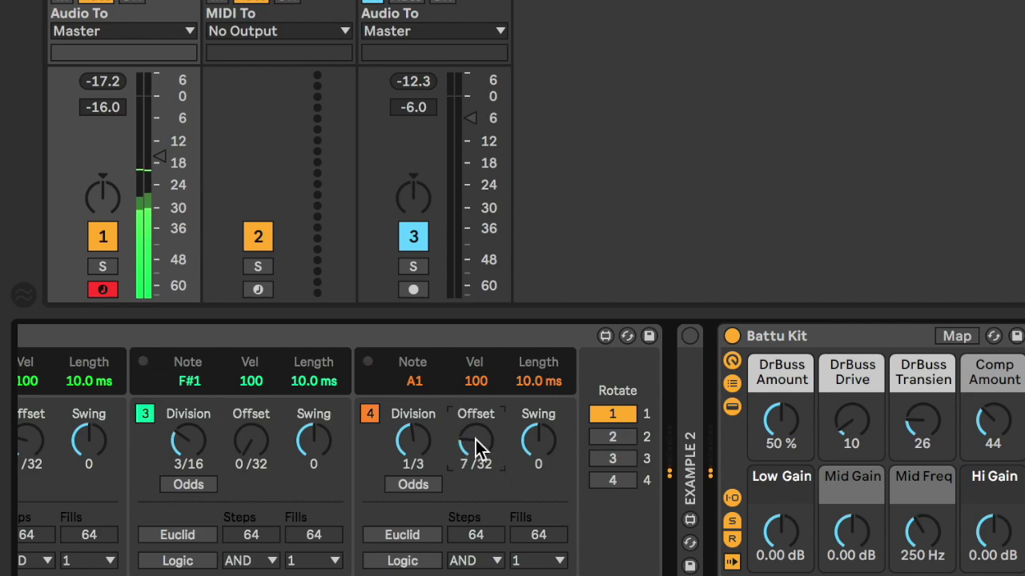
scroll(475, 448, "down", 1)
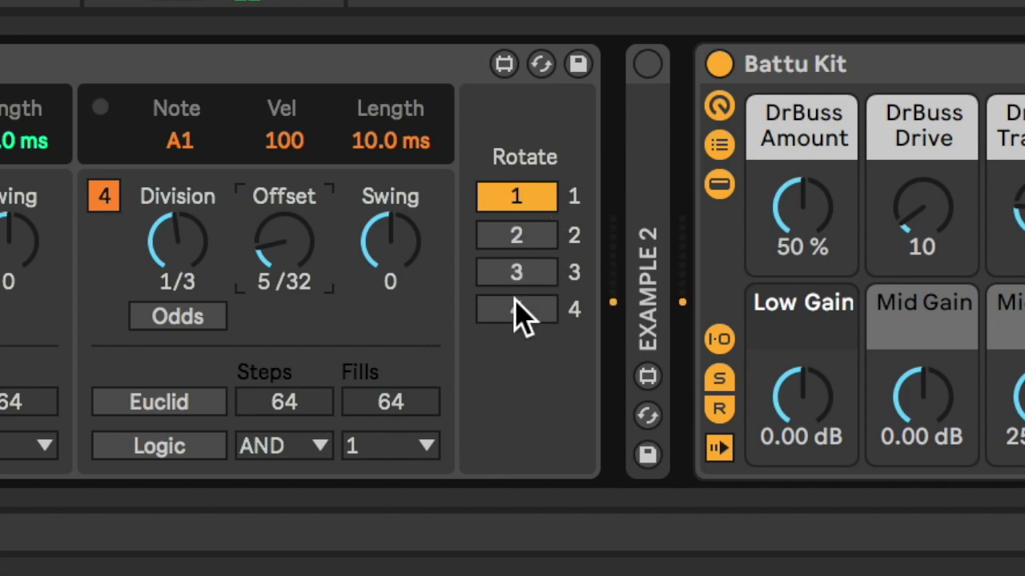
Try Rotate settings 2, 3 and 4 on the channels and return the rotation to 1
left_click(527, 240)
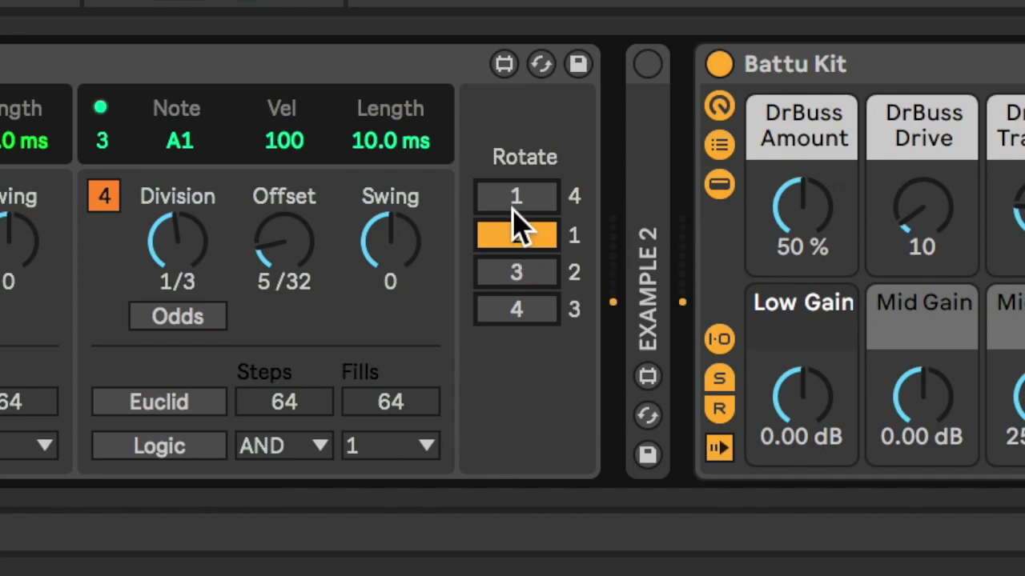
left_click(514, 206)
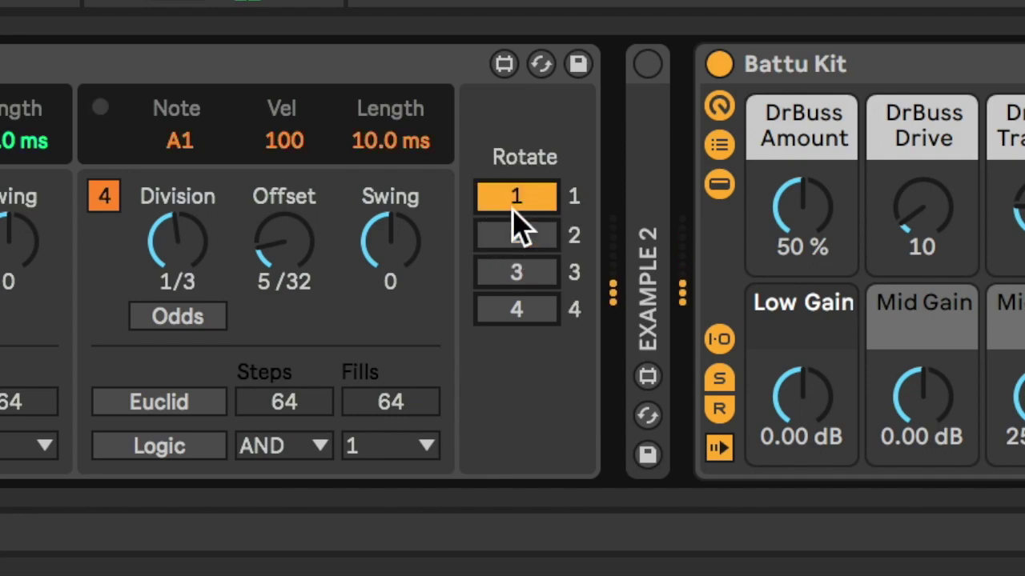
left_click(514, 234)
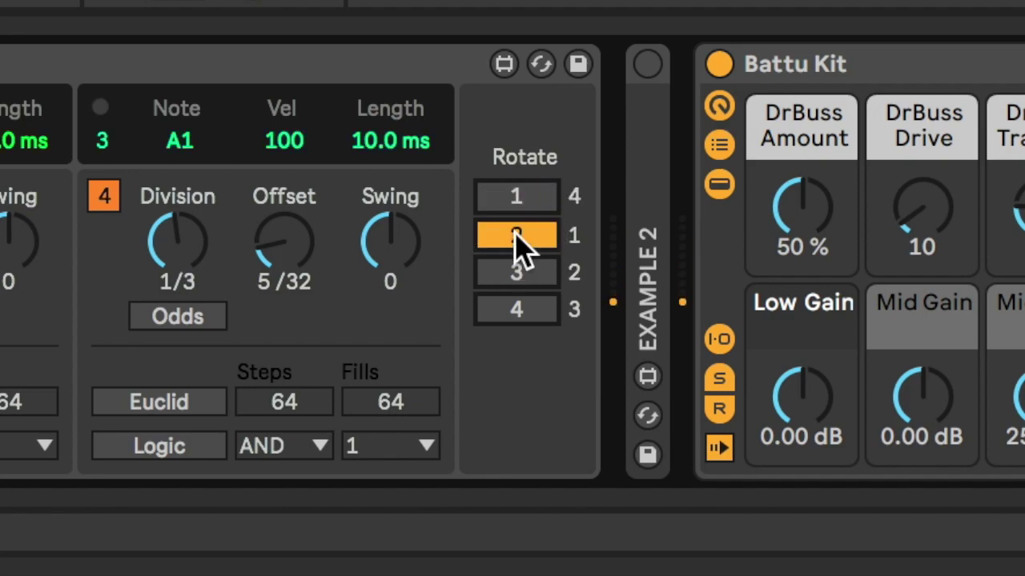
left_click(515, 268)
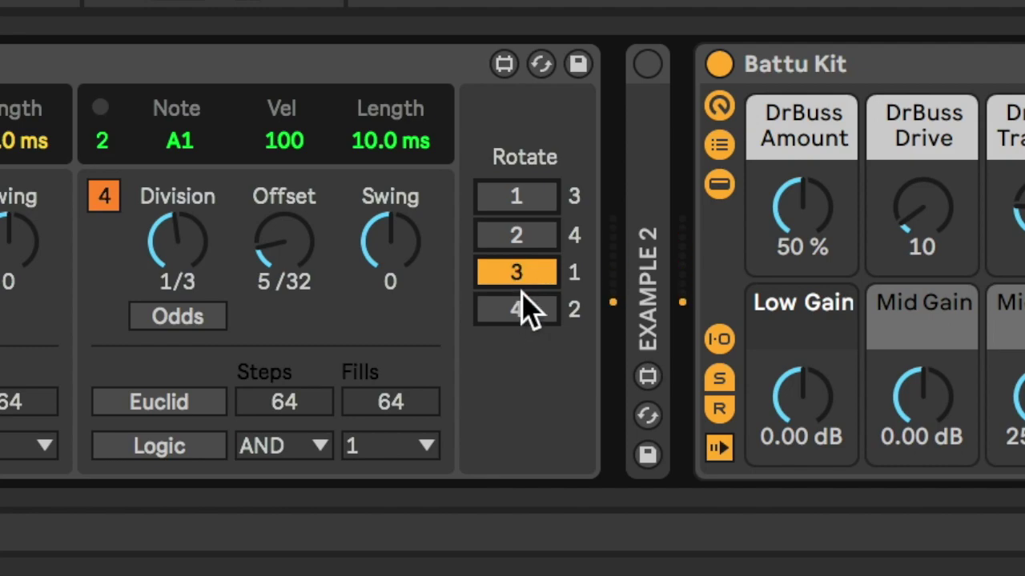
left_click(526, 313)
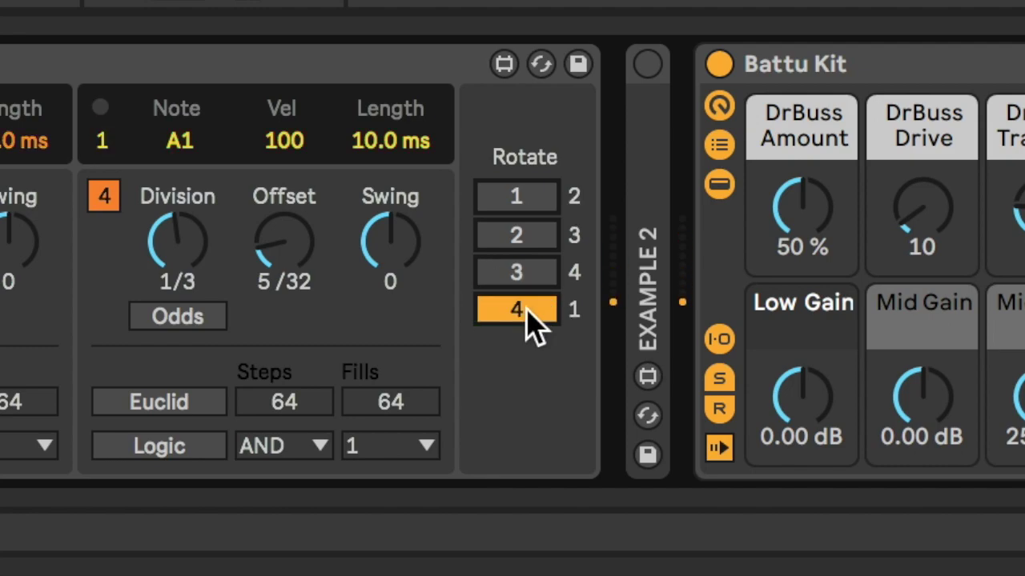
left_click(517, 198)
Delete the BASIC device and unfold and activate the EXAMPLE 2 device
scroll(534, 209, "left", 10)
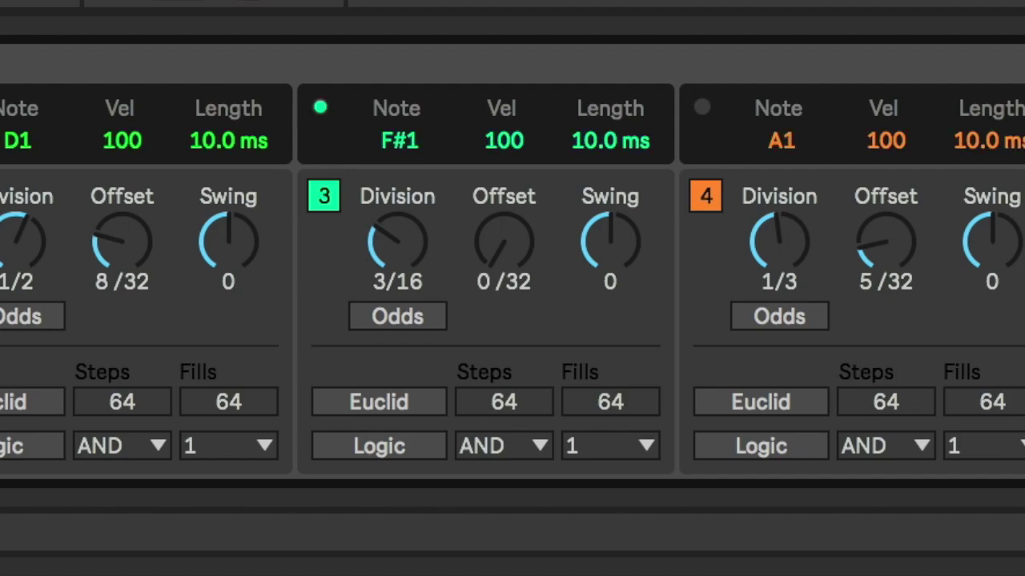
left_click(191, 71)
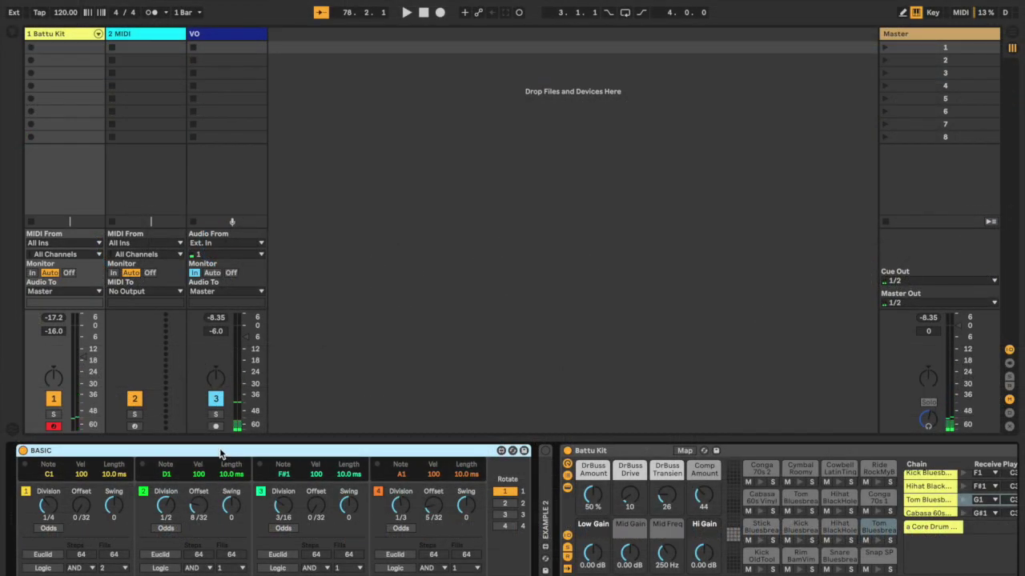
key("Delete")
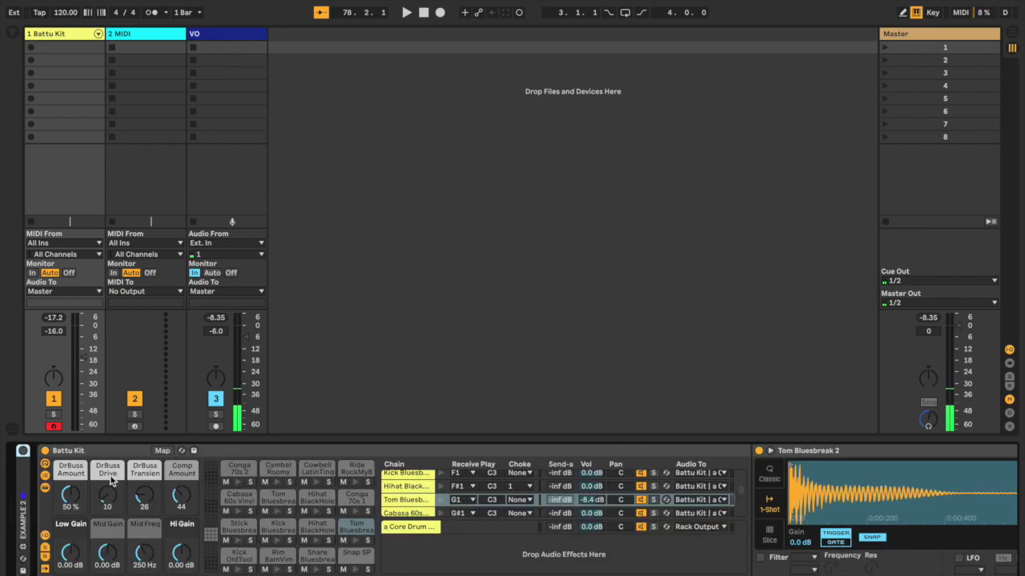
key("ctrl+z")
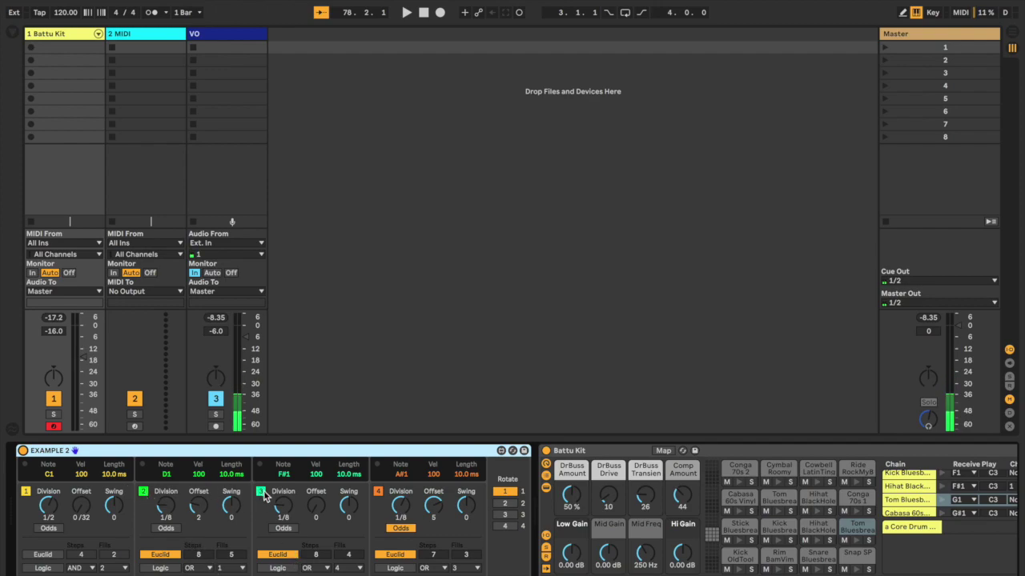
Disable channels 2, 3 and 4 of EXAMPLE 2 and start playback with only channel 1
left_click(261, 492)
left_click(378, 492)
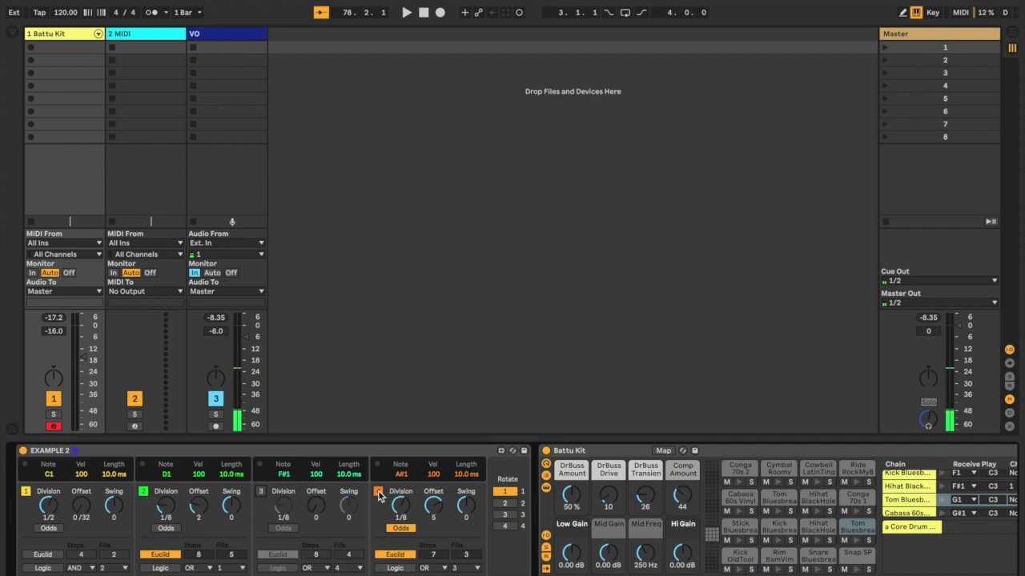
left_click(144, 492)
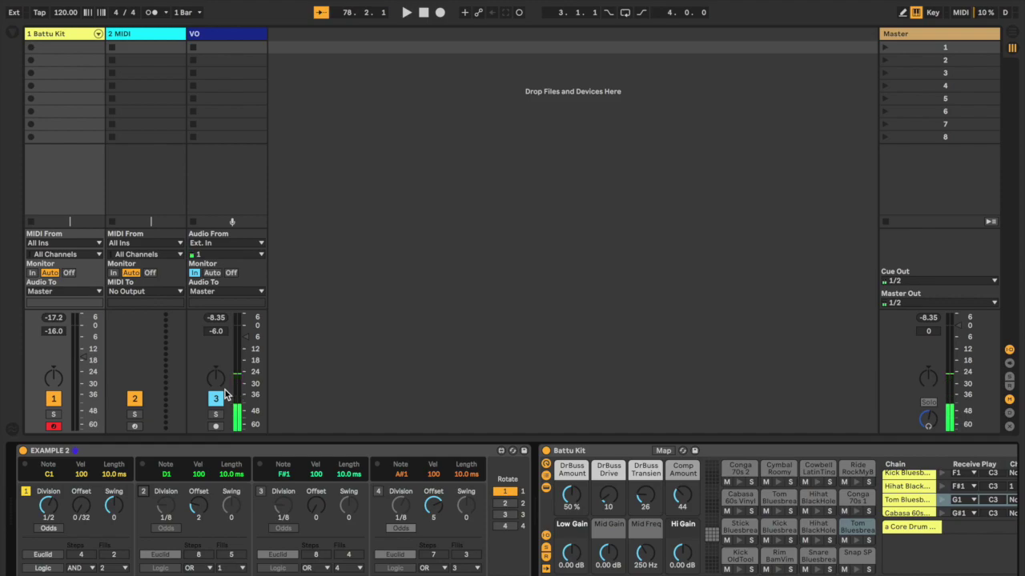
key("space")
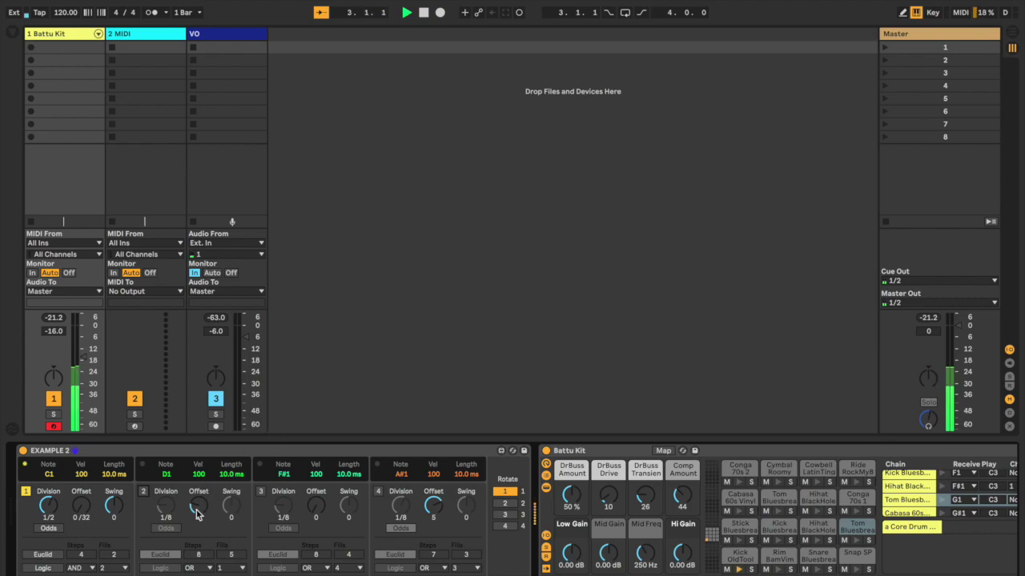
Enable channel 2 with its Euclid mode off and stop playback after listening
left_click(144, 492)
left_click(160, 555)
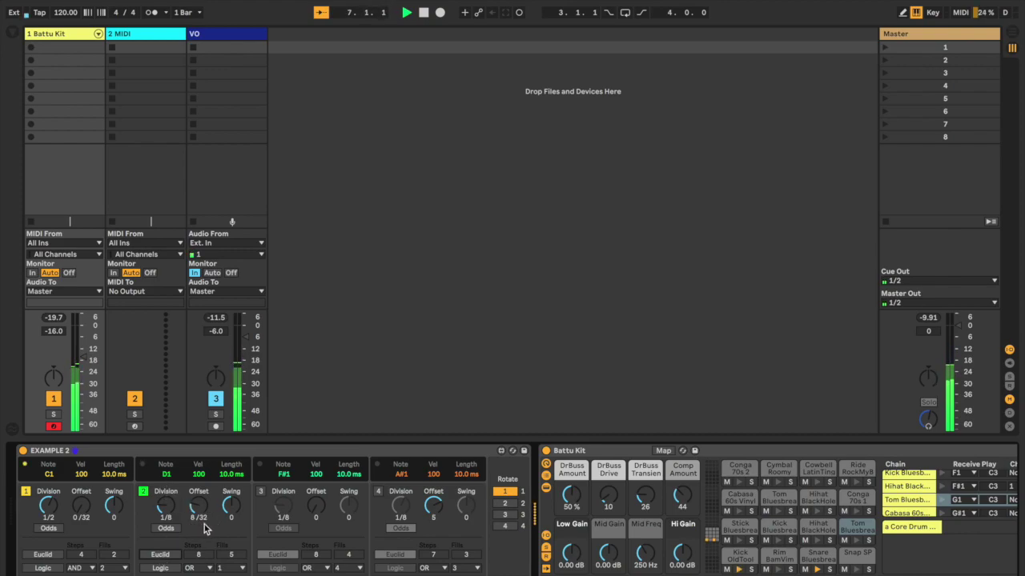
key("space")
Turn on Euclid mode for channel 2 and lower its fills to 3 and 2
left_click(163, 557)
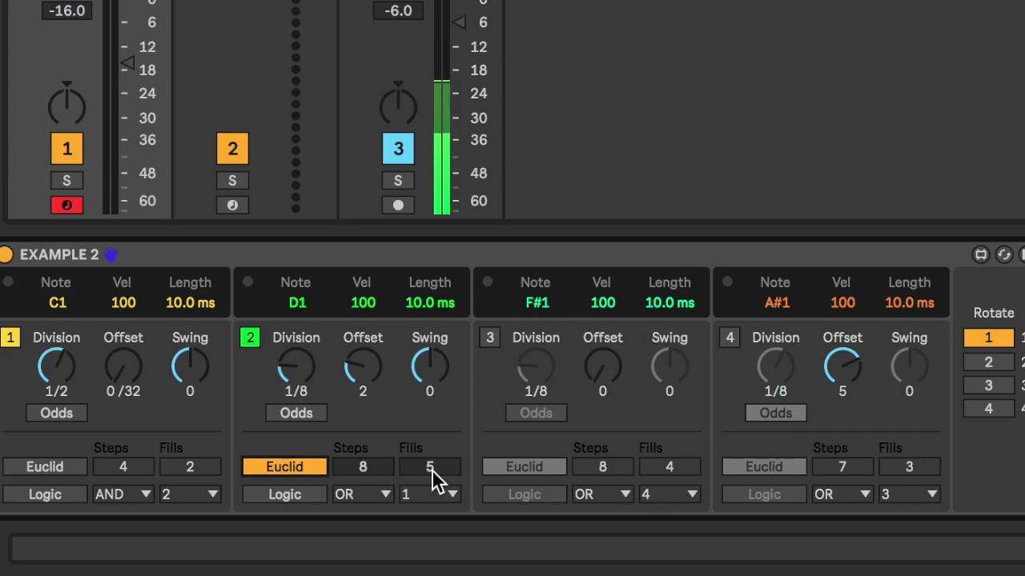
left_click(431, 469)
left_click_drag(431, 469, 431, 477)
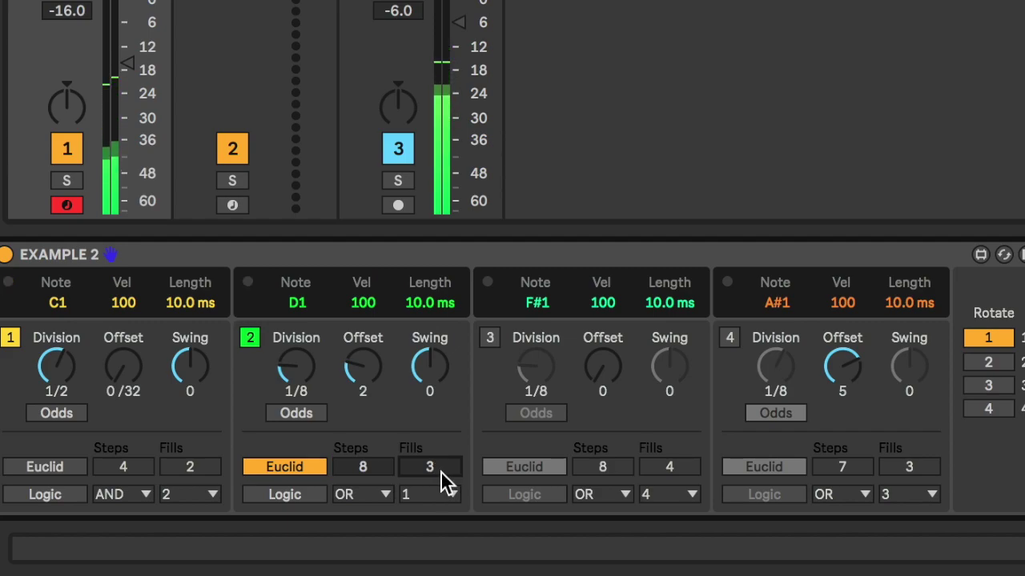
scroll(441, 471, "down", 1)
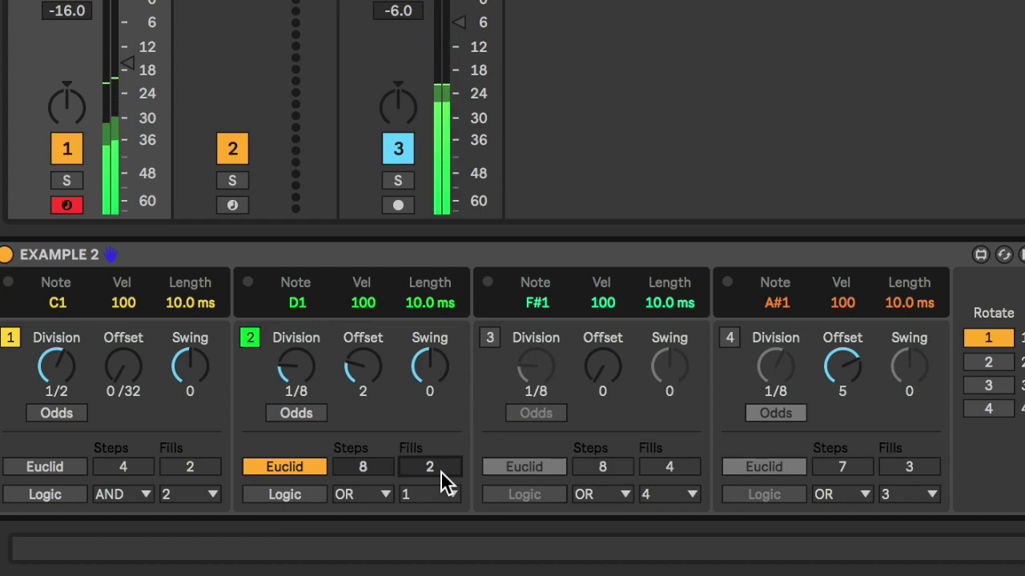
Compare 5 and 3 fills on channel 2's eight-step pattern, ending on 5 fills
type("5")
key("Return")
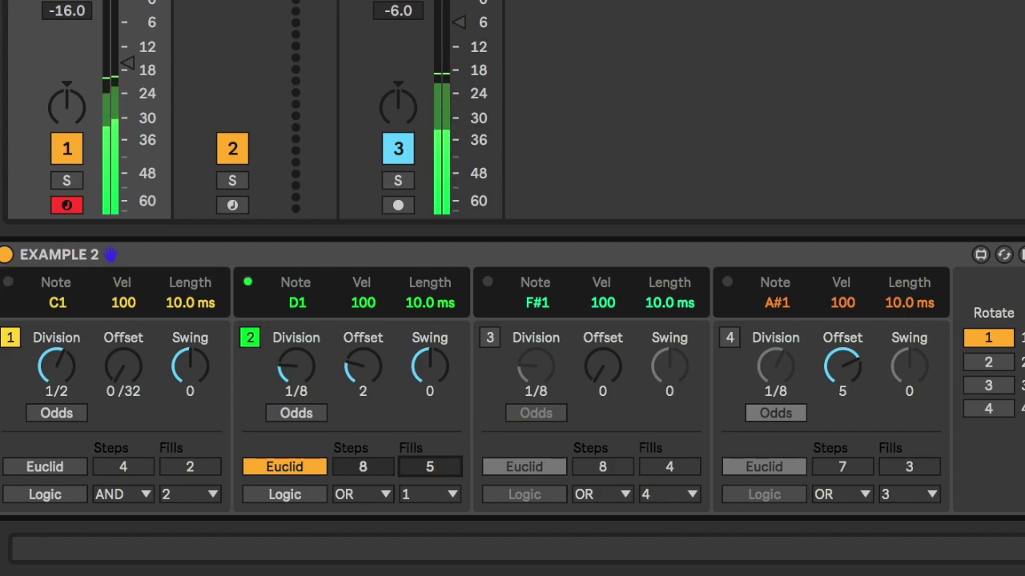
left_click(429, 478)
type("3")
key("Return")
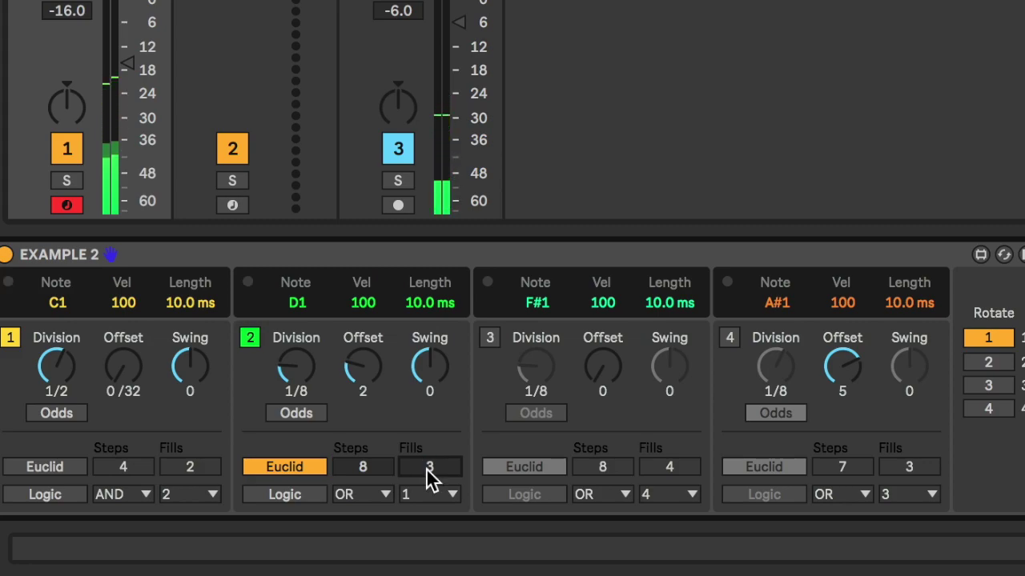
type("5")
key("Return")
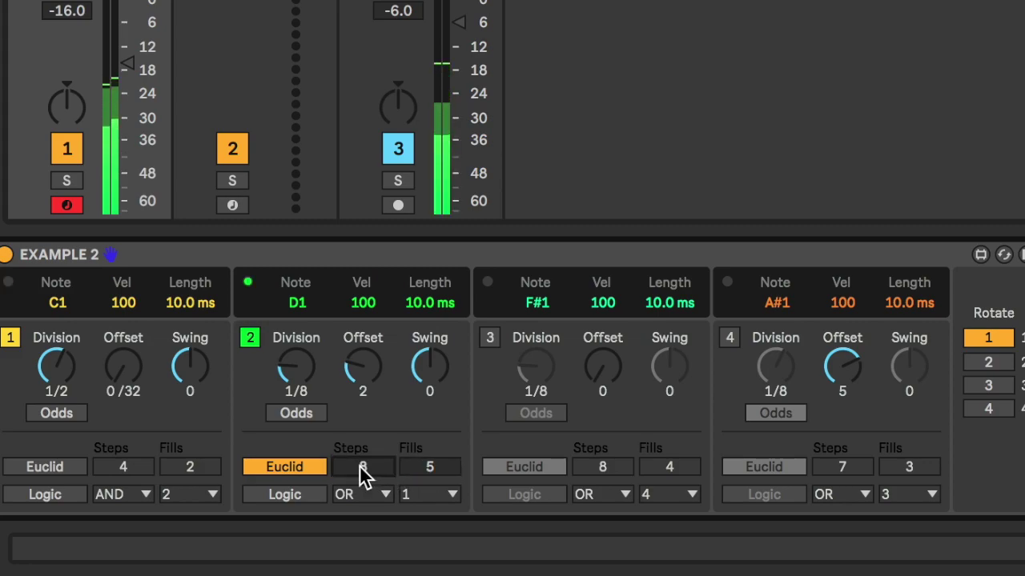
Set channel 2's Euclidean steps to 7, try 3 fills and settle on 4 fills
left_click(361, 467)
type("7")
key("Return")
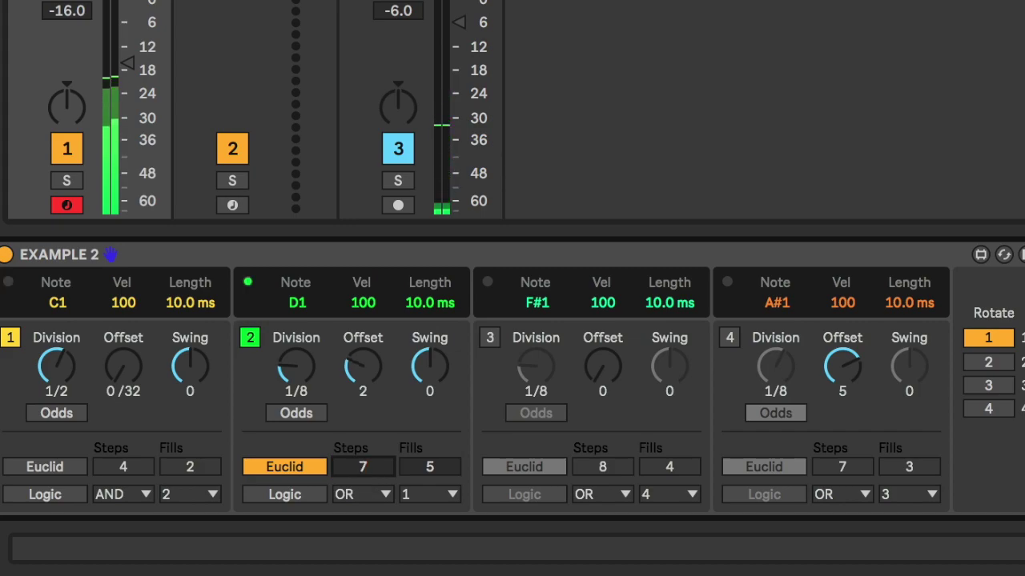
left_click(427, 470)
type("3")
key("Return")
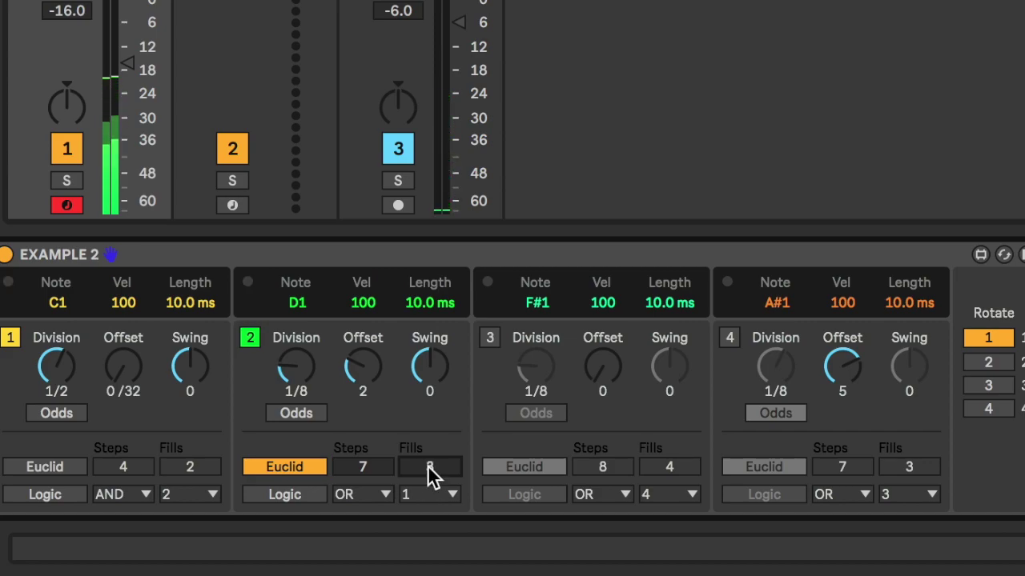
type("4")
key("Return")
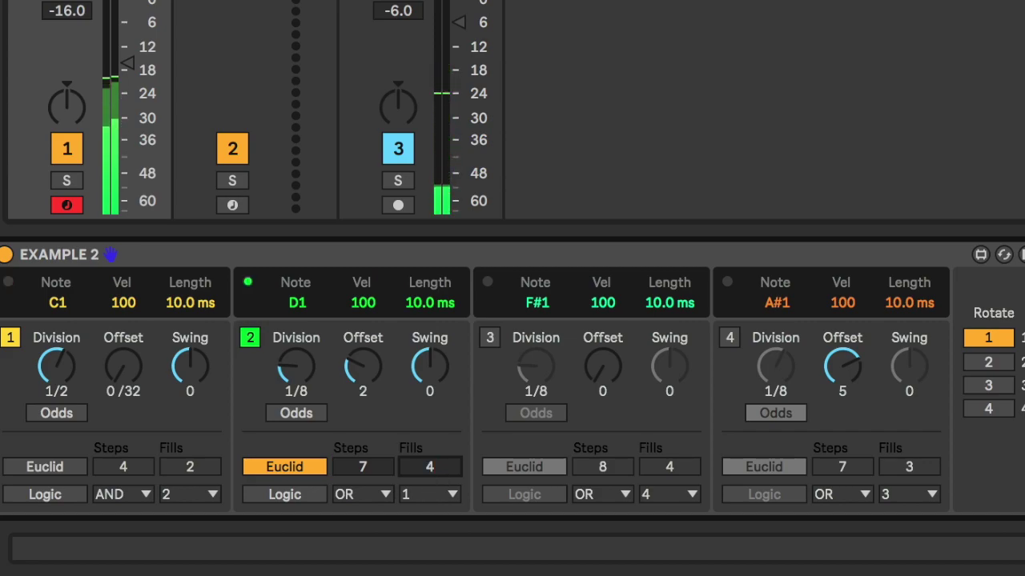
Set channel 2's Euclidean steps to 8 and its fills to 3
left_click(375, 468)
type("8")
key("Return")
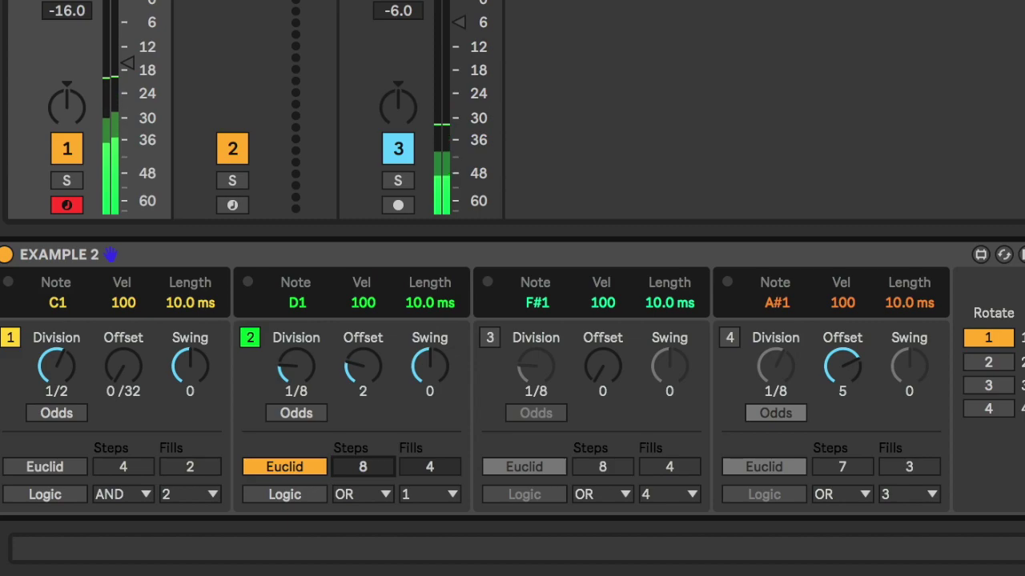
left_click(433, 465)
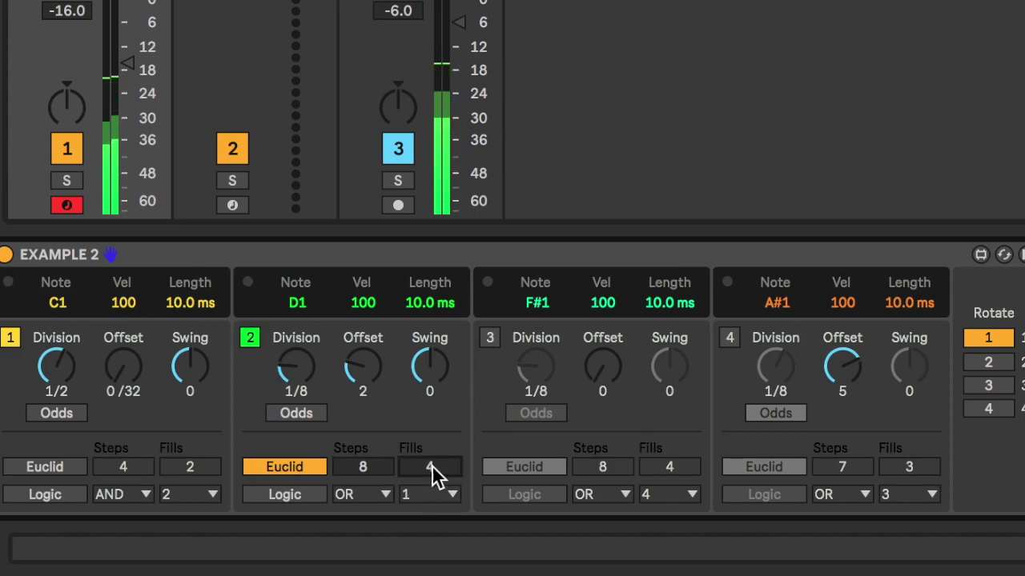
left_click_drag(432, 465, 432, 471)
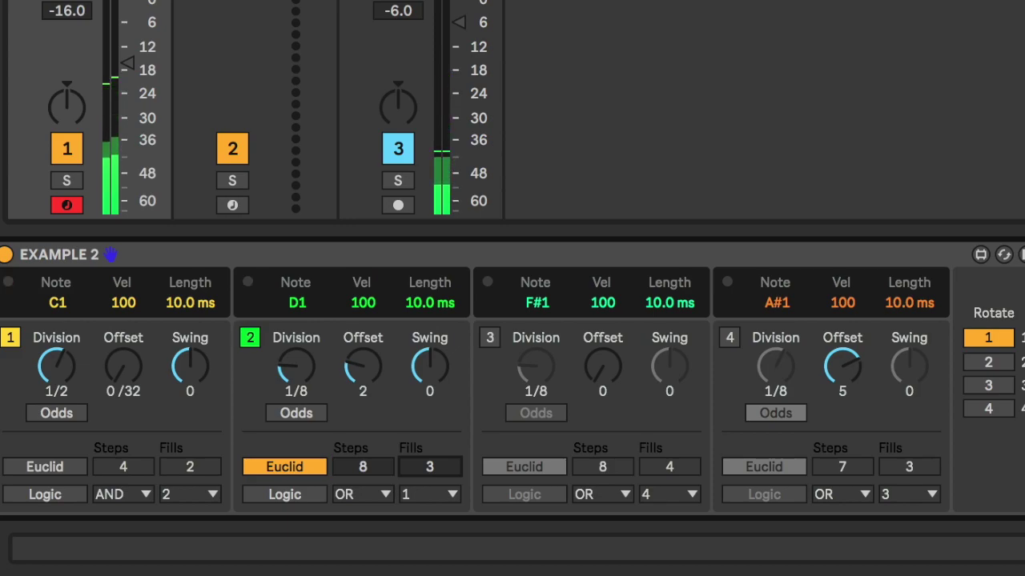
Enable channel 3 and set its Euclidean pattern to 5 fills over 7 steps
left_click(489, 339)
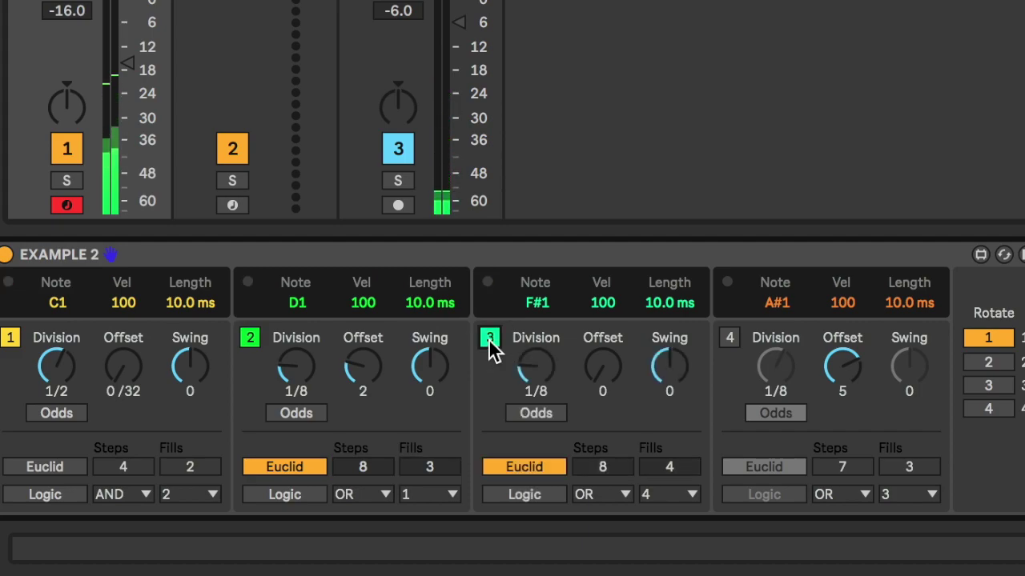
left_click(661, 469)
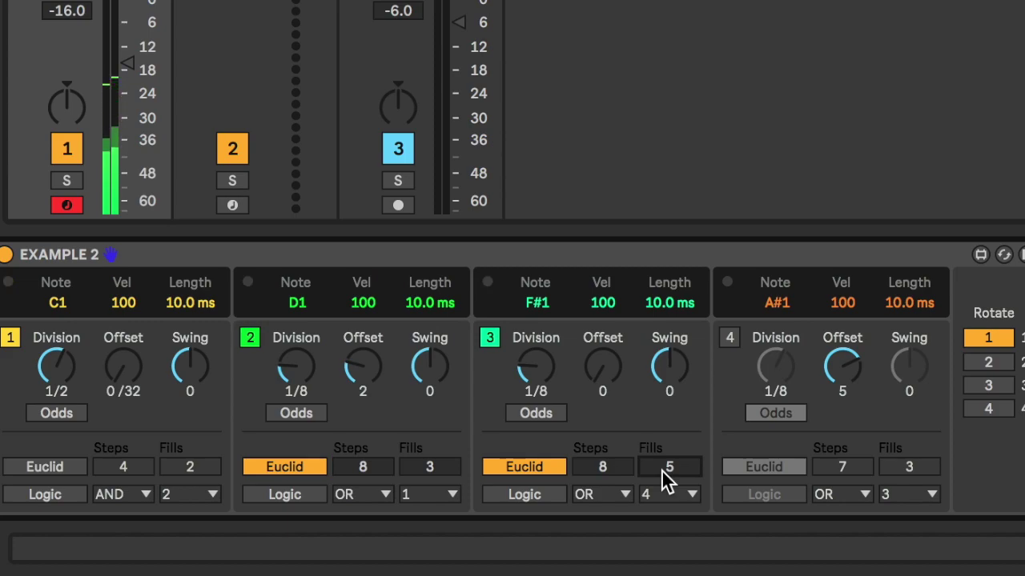
left_click(633, 415)
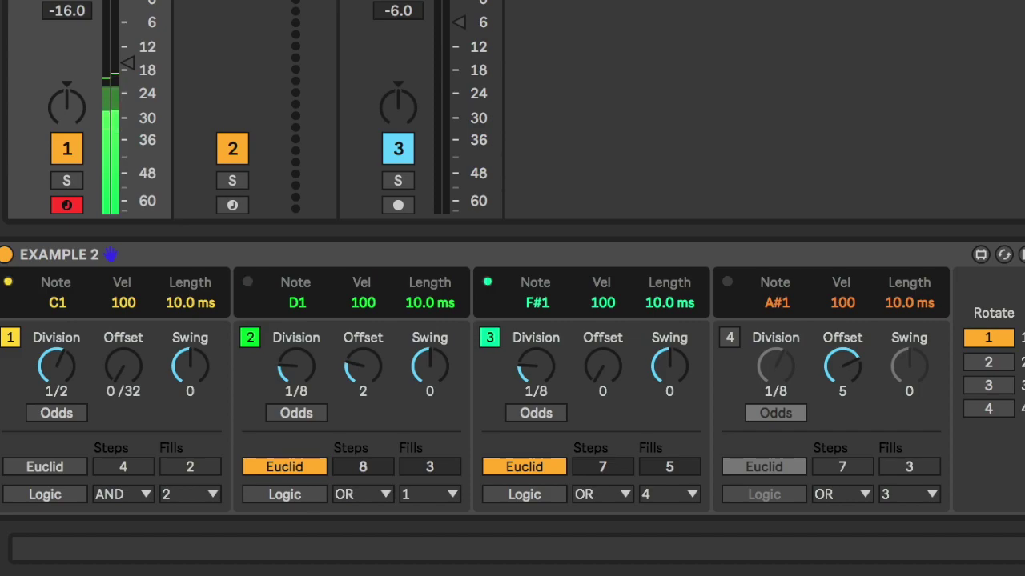
Audition rotations 2, 3 and 4 of the three-channel pattern, then return the rotation to 1
left_click(736, 254)
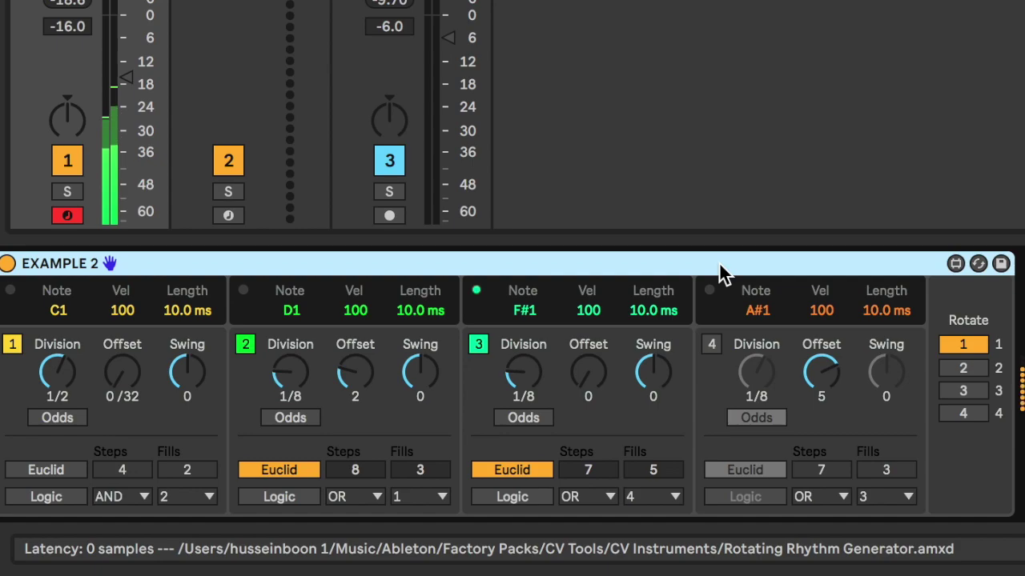
left_click(970, 366)
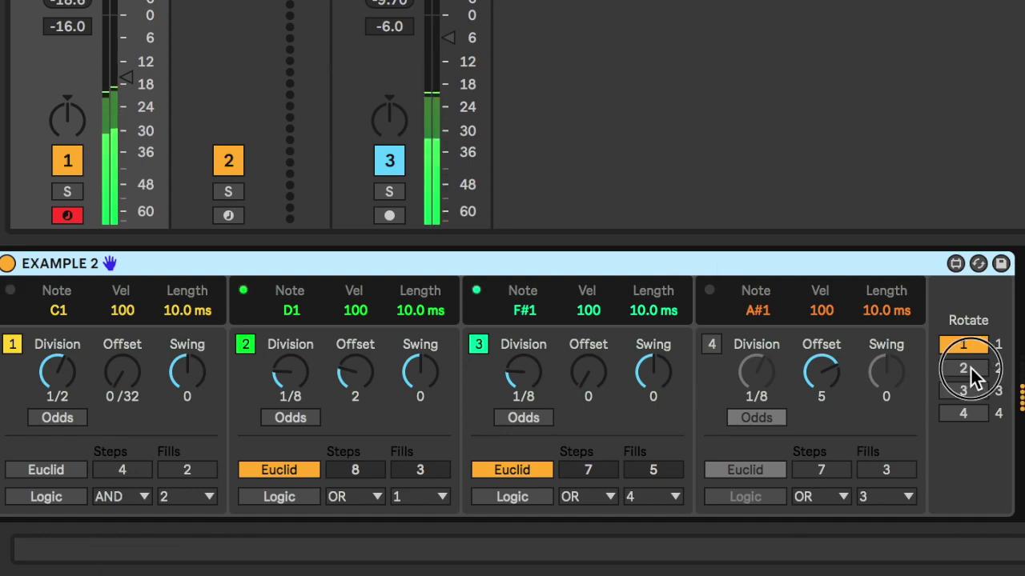
left_click(963, 390)
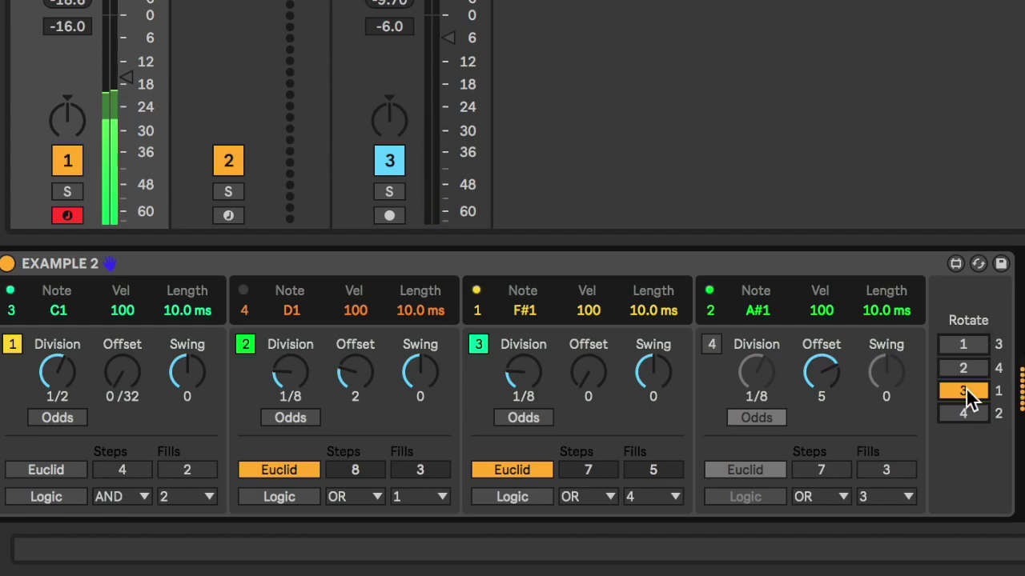
left_click(965, 413)
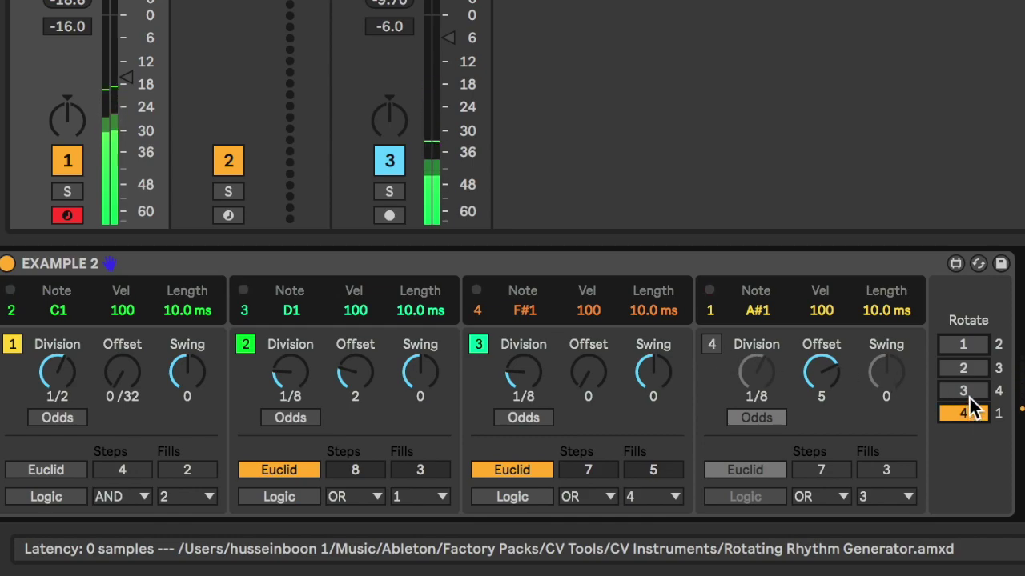
left_click(965, 340)
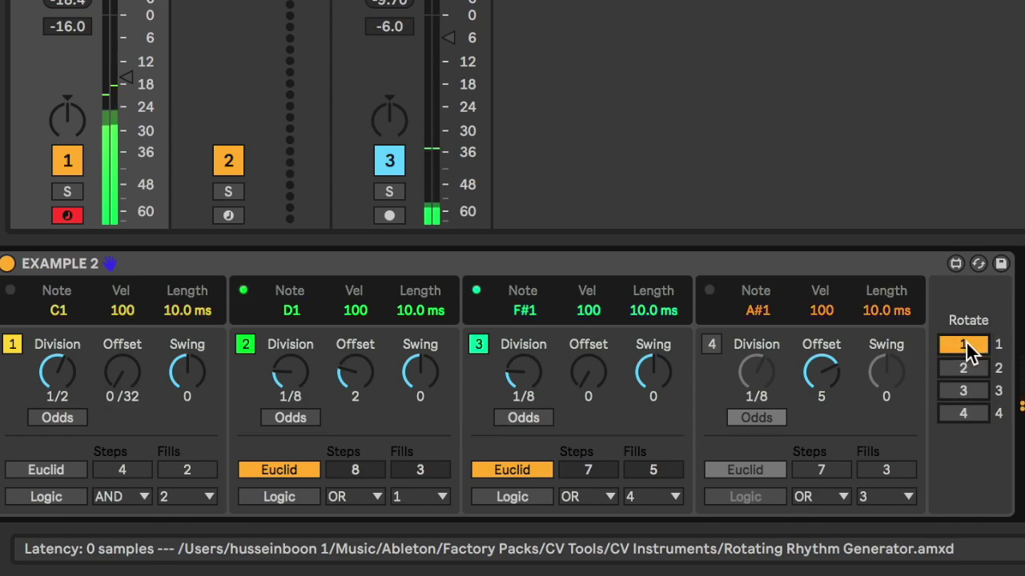
Compare rotations 4 and 3 once more, restore rotation 1 and stop playback
left_click(967, 414)
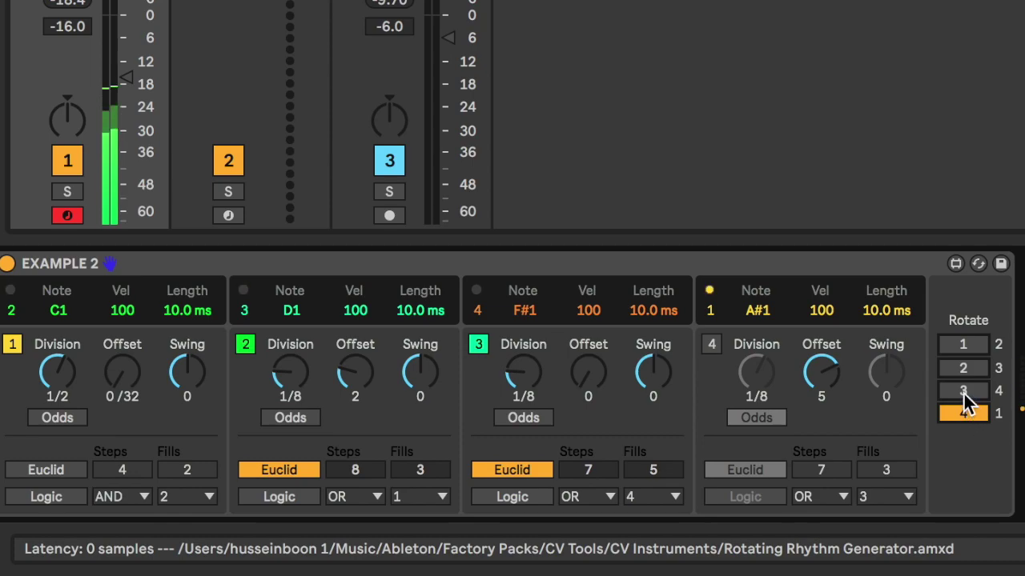
left_click(963, 392)
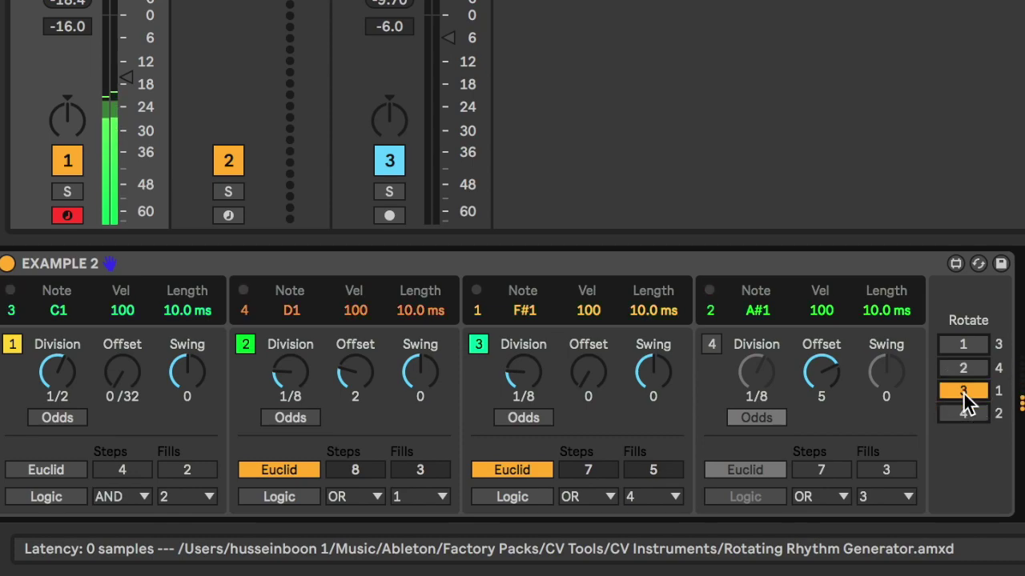
left_click(965, 342)
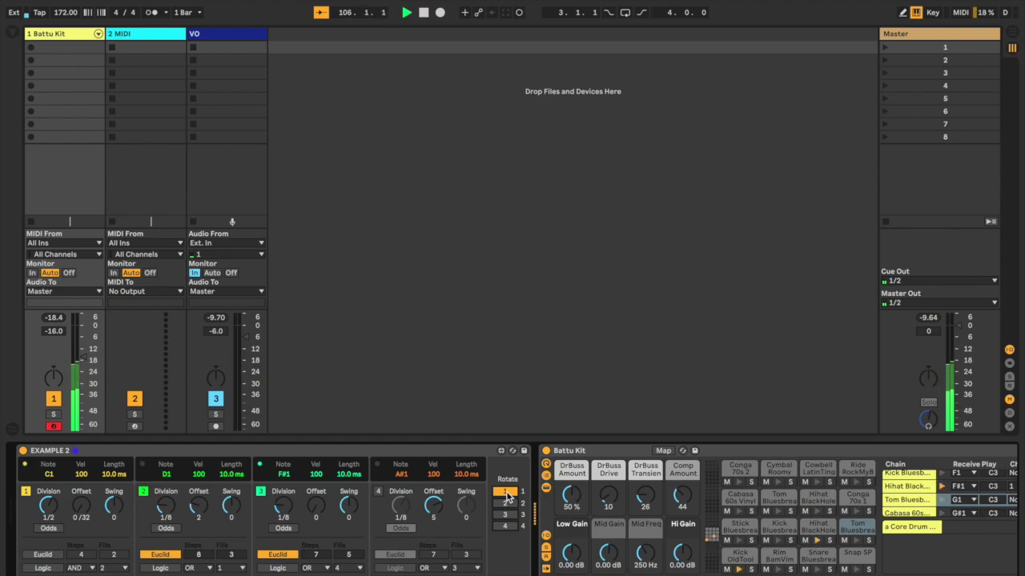
key("space")
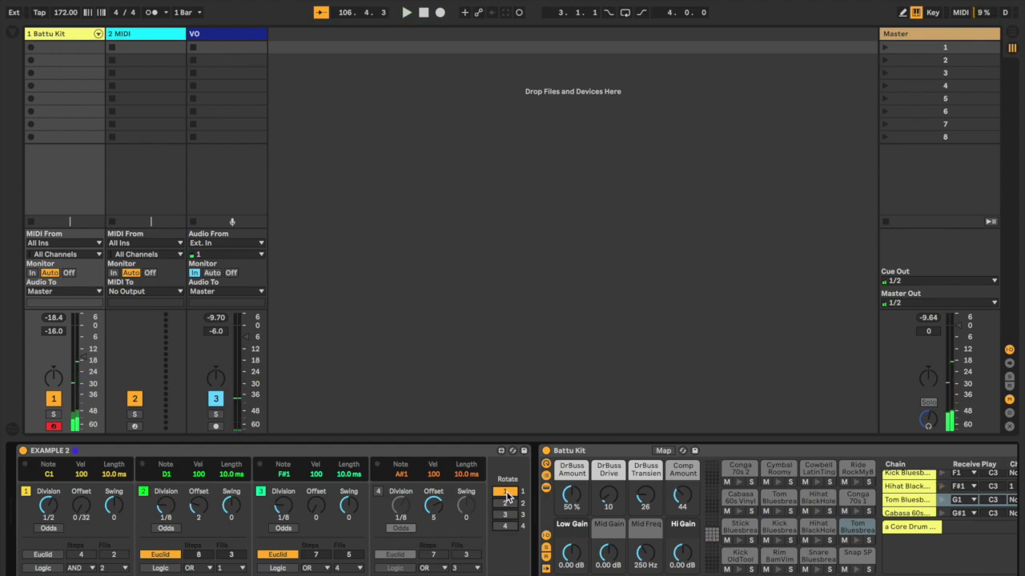